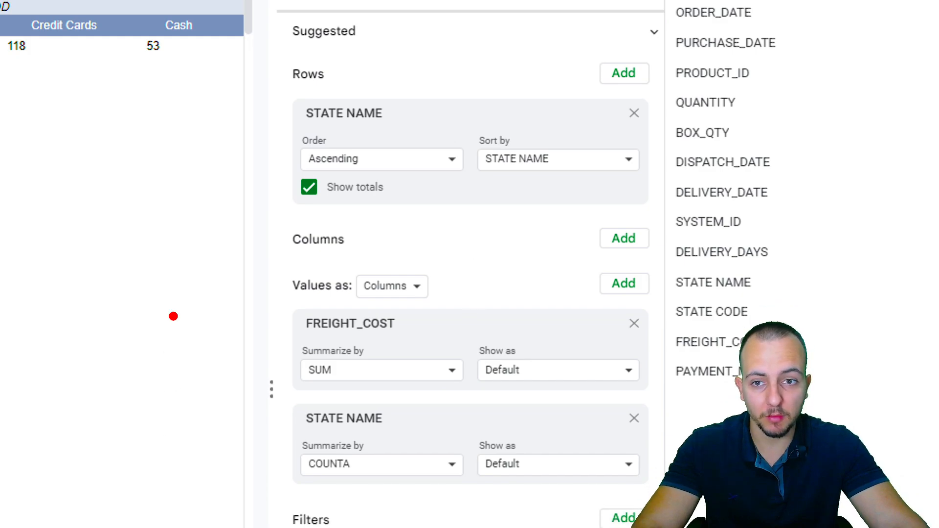
{"action": "left_click_drag", "start_coordinate": [279, 84], "coordinate": [120, 157]}
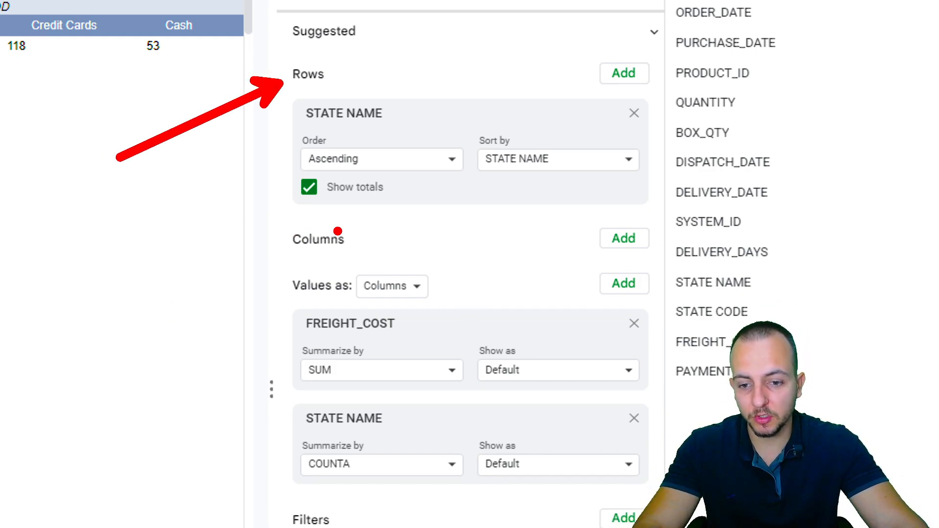
{"action": "left_click_drag", "start_coordinate": [388, 218], "coordinate": [524, 151]}
{"action": "left_click_drag", "start_coordinate": [262, 280], "coordinate": [154, 221]}
{"action": "left_click_drag", "start_coordinate": [280, 515], "coordinate": [177, 370]}
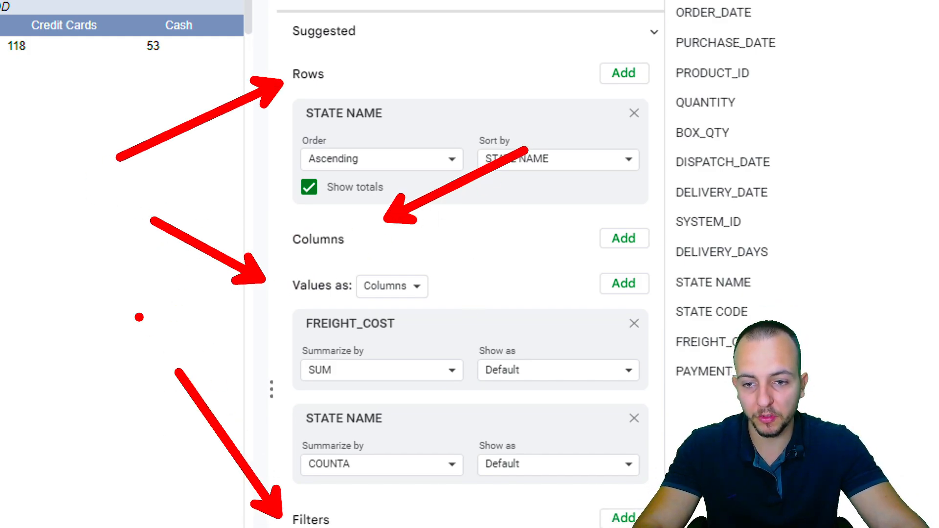
{"action": "key", "text": "Escape"}
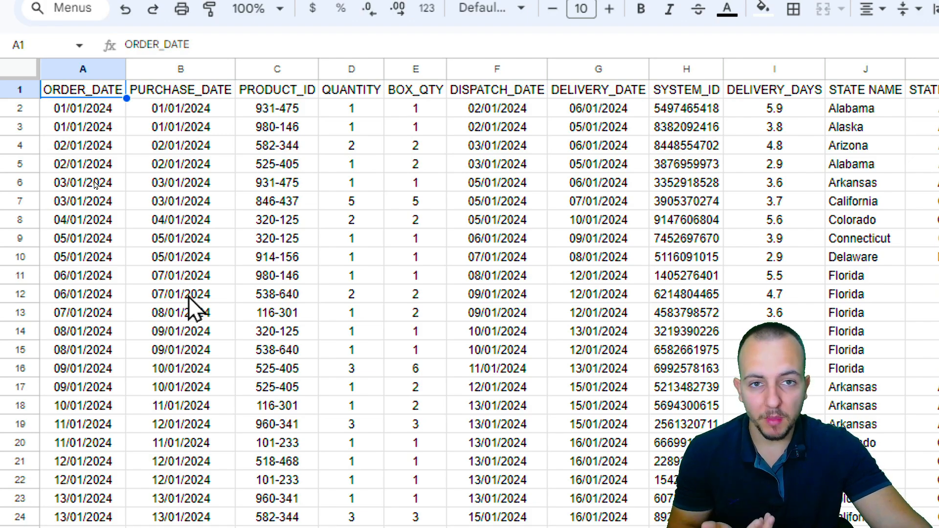
Step: Examine the report's date, quantity, state name, freight cost and payment method columns to see what the source data contains
{"action": "left_click", "coordinate": [84, 69]}
{"action": "left_click", "coordinate": [169, 69]}
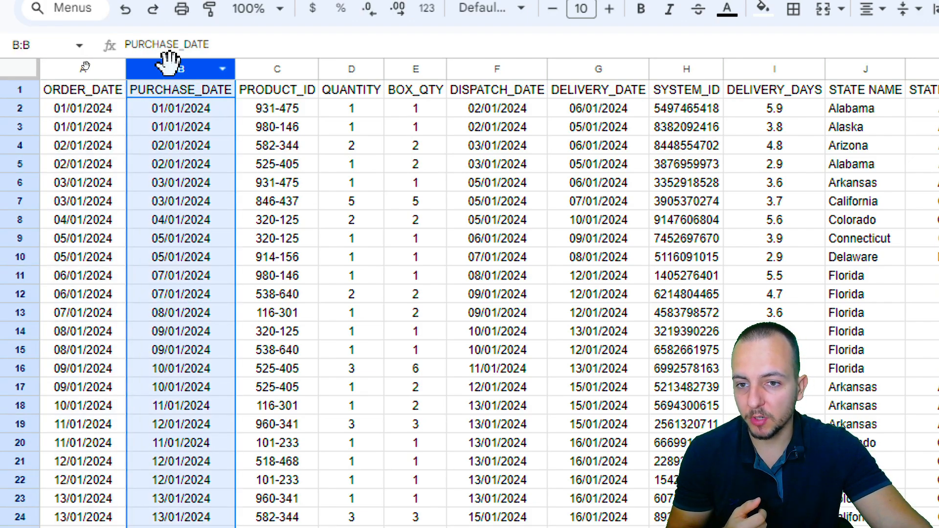
{"action": "left_click", "coordinate": [351, 69]}
{"action": "left_click_drag", "start_coordinate": [502, 147], "coordinate": [508, 337]}
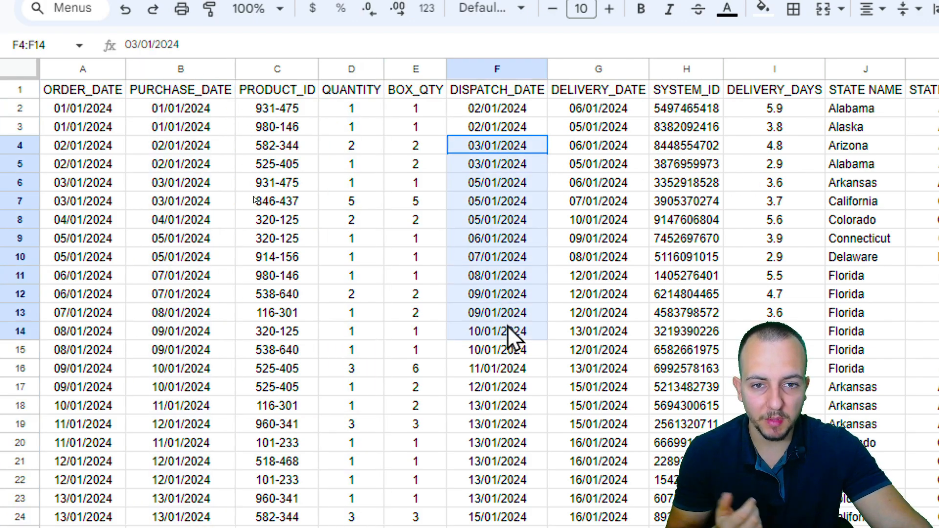
{"action": "left_click_drag", "start_coordinate": [606, 164], "coordinate": [606, 331]}
{"action": "left_click_drag", "start_coordinate": [899, 163], "coordinate": [899, 369]}
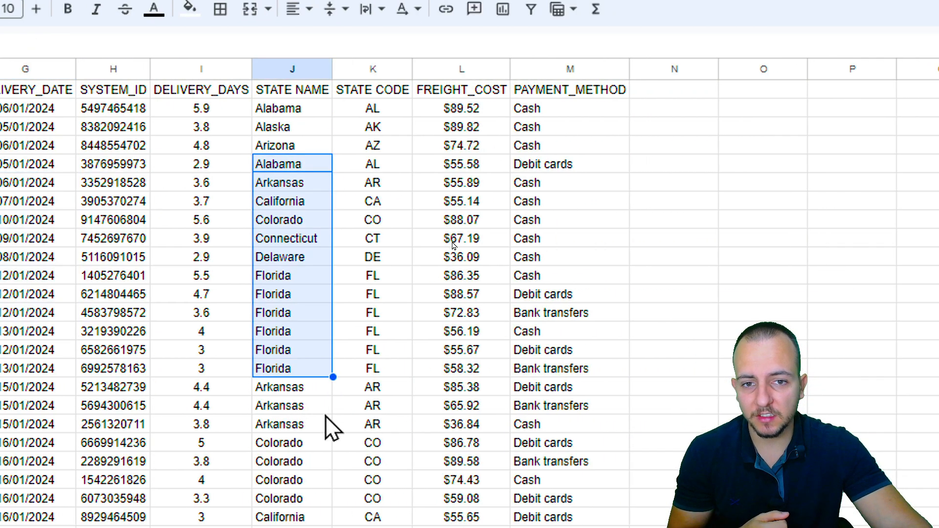
{"action": "left_click_drag", "start_coordinate": [488, 148], "coordinate": [479, 370]}
{"action": "left_click_drag", "start_coordinate": [572, 185], "coordinate": [553, 374]}
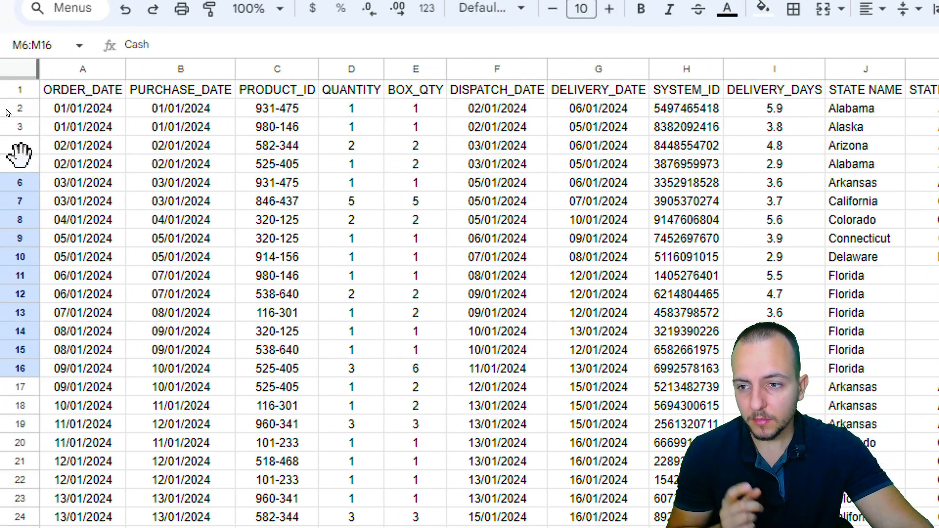
{"action": "left_click", "coordinate": [83, 92]}
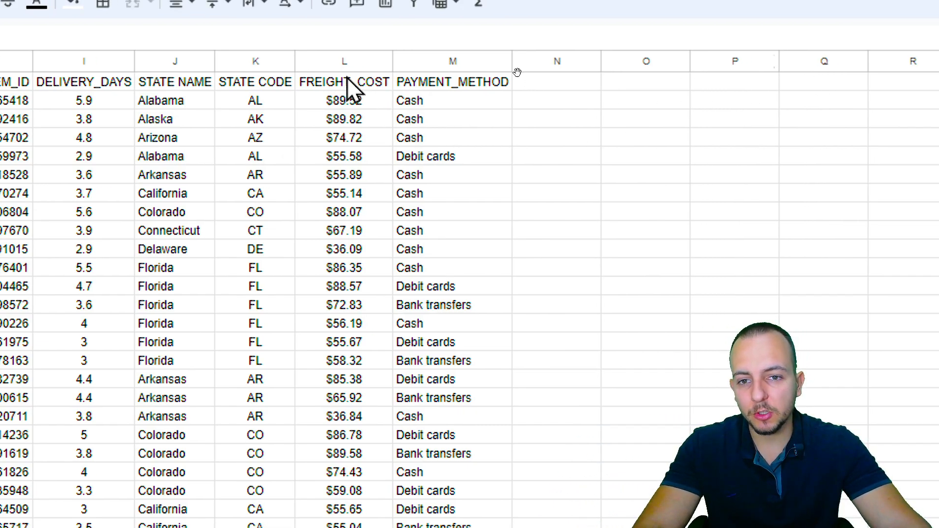
Step: Highlight the FREIGHT_COST, STATE NAME and ORDER_DATE columns together to review them, finishing with only cell A1 selected
{"action": "left_click", "coordinate": [341, 70]}
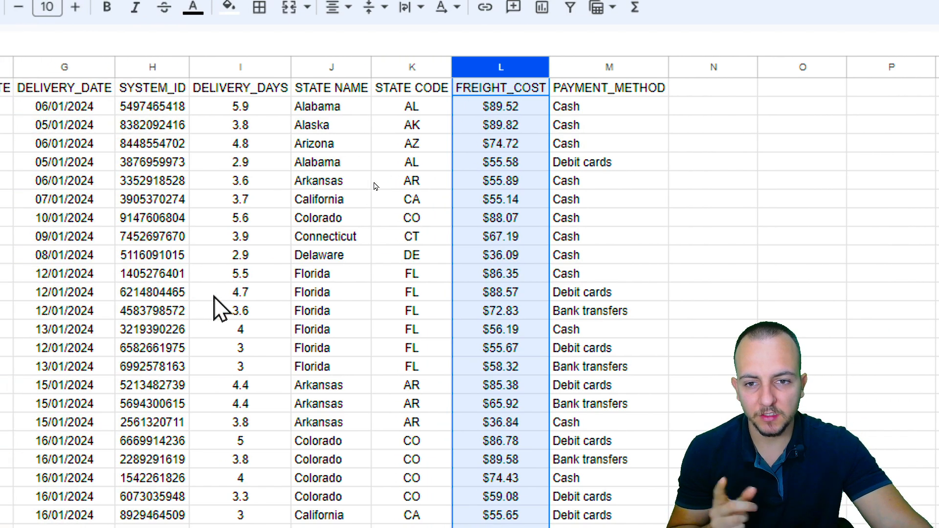
{"action": "left_click", "coordinate": [333, 69], "text": "ctrl"}
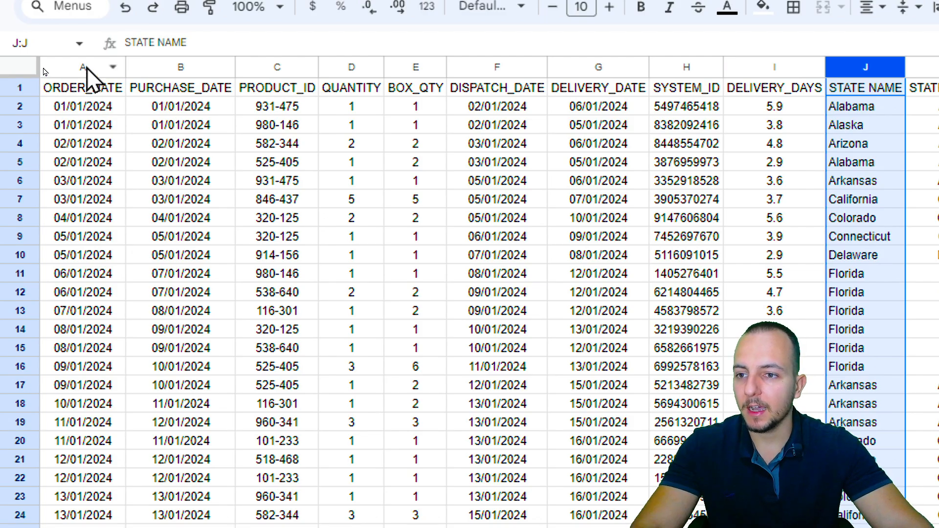
{"action": "left_click", "coordinate": [86, 67], "text": "ctrl"}
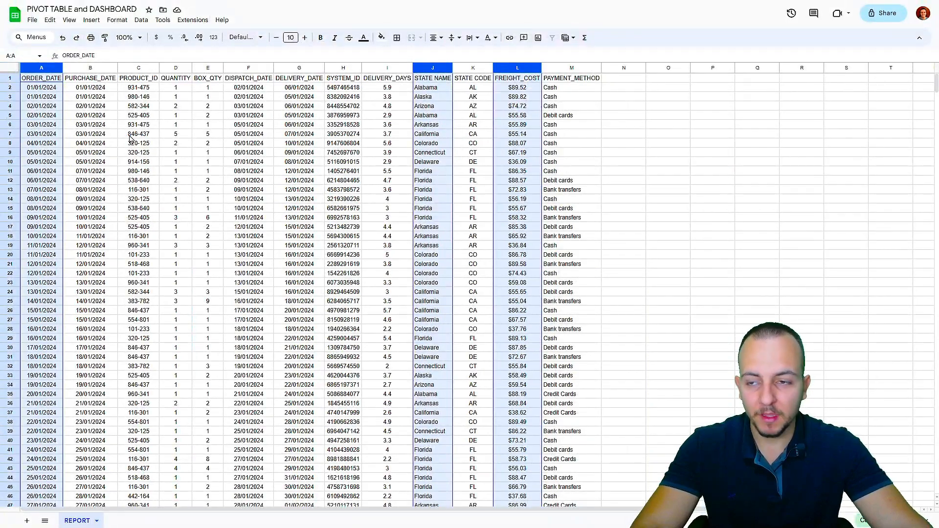
{"action": "left_click", "coordinate": [44, 84]}
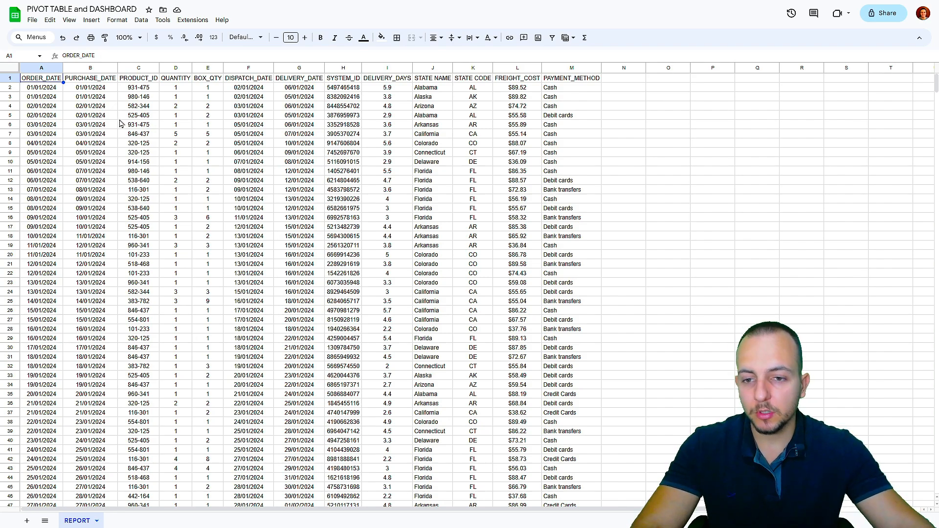
Step: Select a cell inside the report data and bring up the pivot table creation dialog for it
{"action": "left_click", "coordinate": [207, 217]}
{"action": "left_click", "coordinate": [294, 182]}
{"action": "left_click", "coordinate": [296, 236]}
{"action": "left_click", "coordinate": [178, 254]}
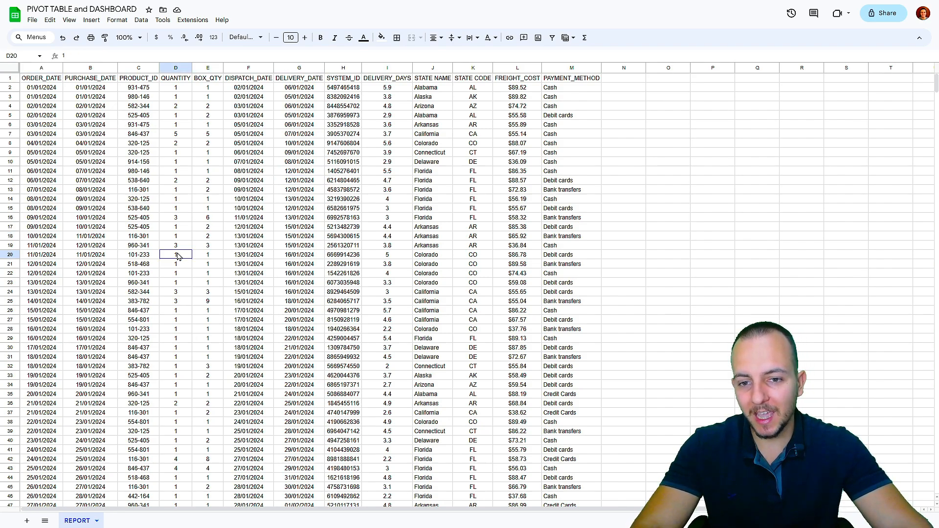
{"action": "left_click", "coordinate": [311, 155]}
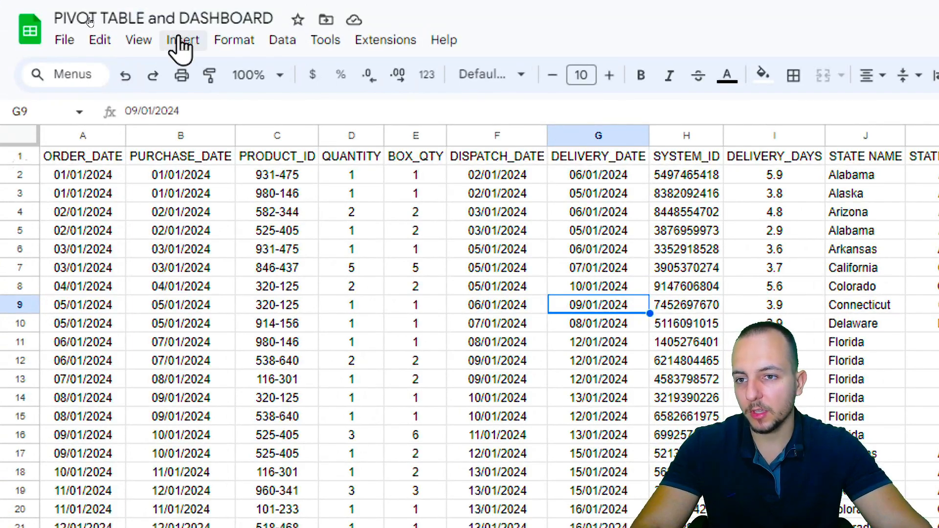
{"action": "left_click", "coordinate": [181, 42]}
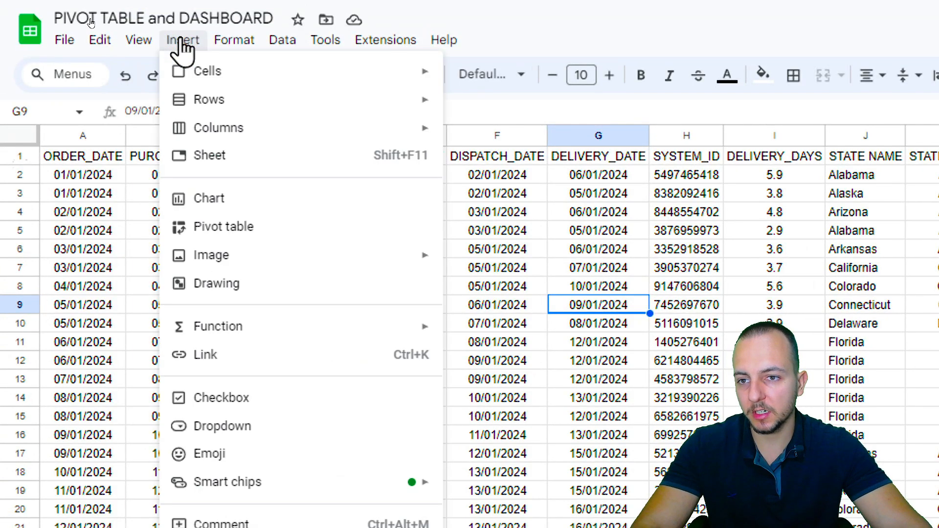
{"action": "left_click", "coordinate": [239, 234]}
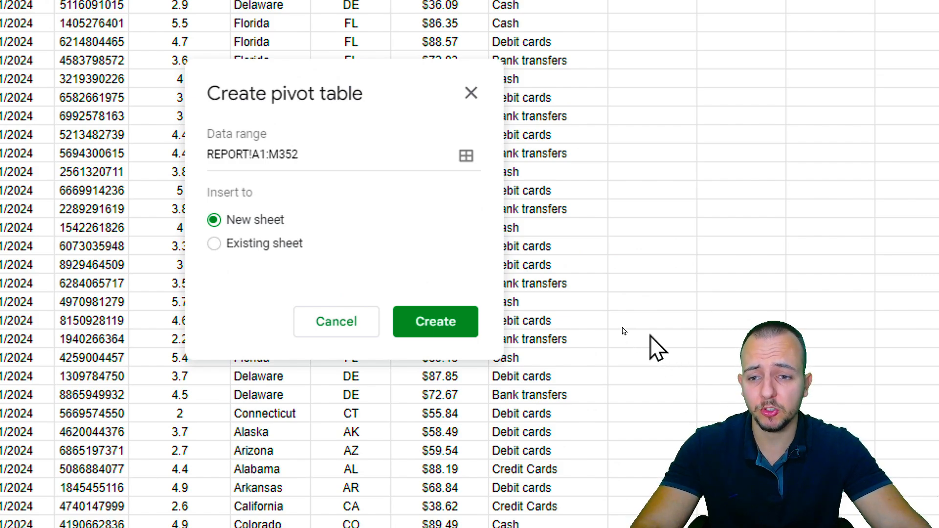
{"action": "mouse_move", "coordinate": [190, 117]}
{"action": "left_mouse_down"}
{"action": "mouse_move", "coordinate": [300, 175]}
{"action": "mouse_move", "coordinate": [321, 175]}
{"action": "left_mouse_up"}
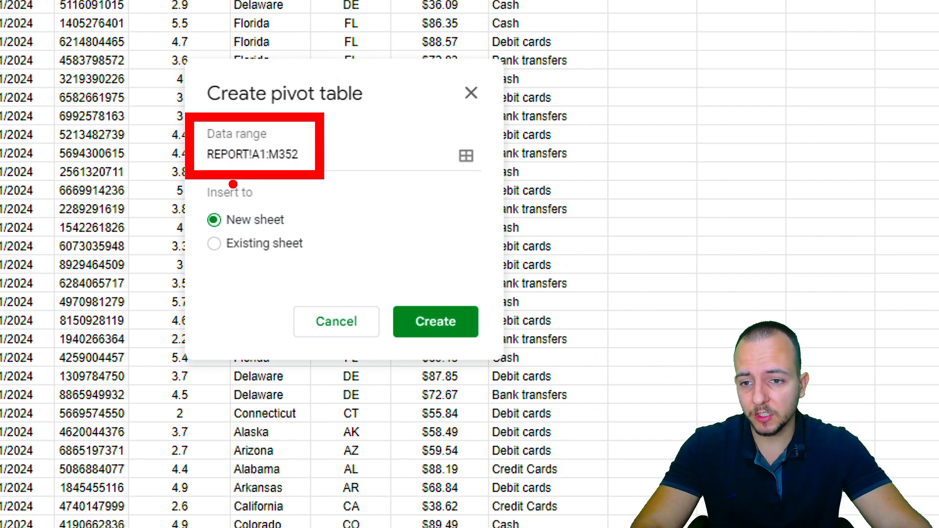
{"action": "key", "text": "e"}
{"action": "left_click_drag", "start_coordinate": [192, 181], "coordinate": [323, 260]}
{"action": "key", "text": "e"}
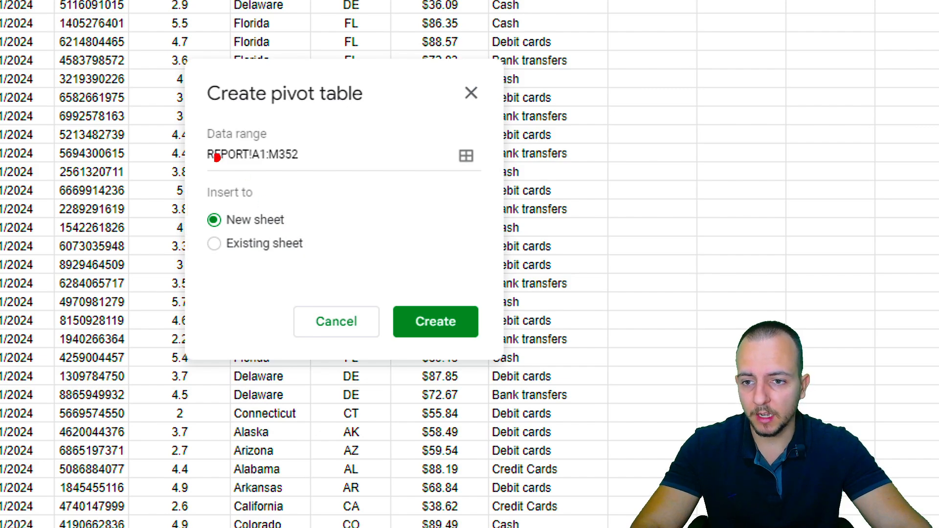
{"action": "mouse_move", "coordinate": [180, 117]}
{"action": "left_mouse_down"}
{"action": "mouse_move", "coordinate": [319, 179]}
{"action": "mouse_move", "coordinate": [342, 152]}
{"action": "mouse_move", "coordinate": [398, 126]}
{"action": "left_mouse_up"}
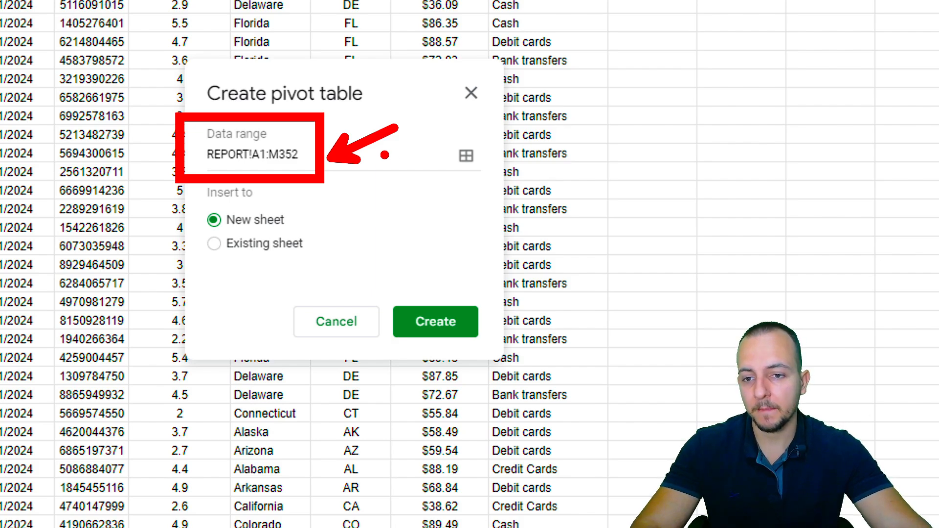
{"action": "key", "text": "e"}
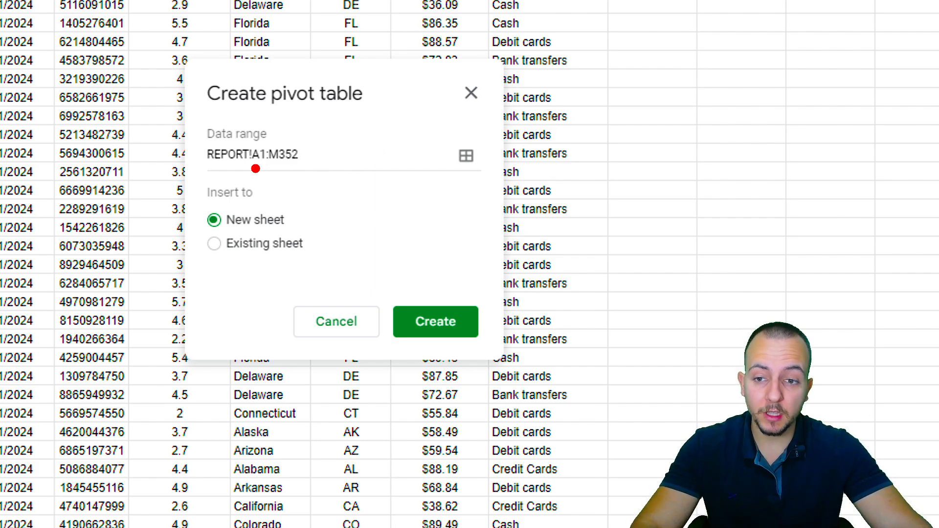
{"action": "left_click_drag", "start_coordinate": [254, 168], "coordinate": [255, 231]}
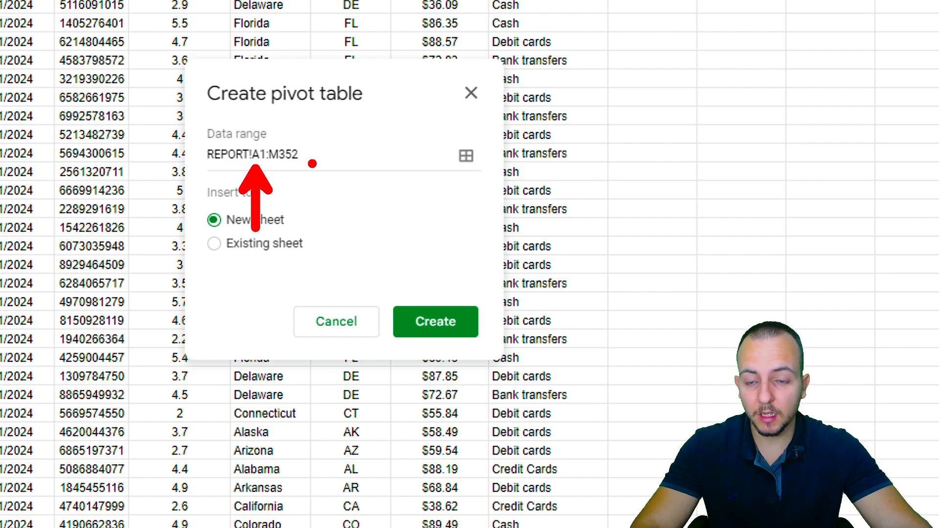
{"action": "key", "text": "e"}
{"action": "left_click_drag", "start_coordinate": [292, 170], "coordinate": [361, 240]}
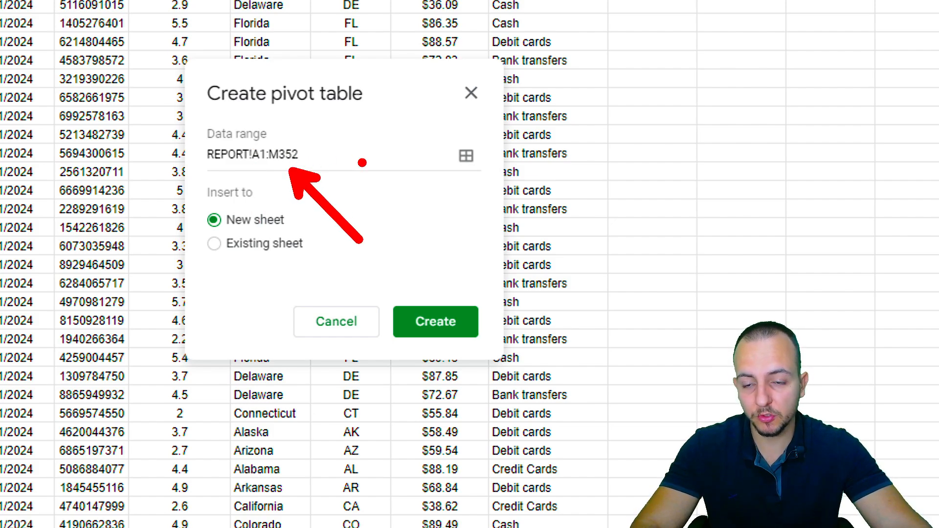
{"action": "key", "text": "e"}
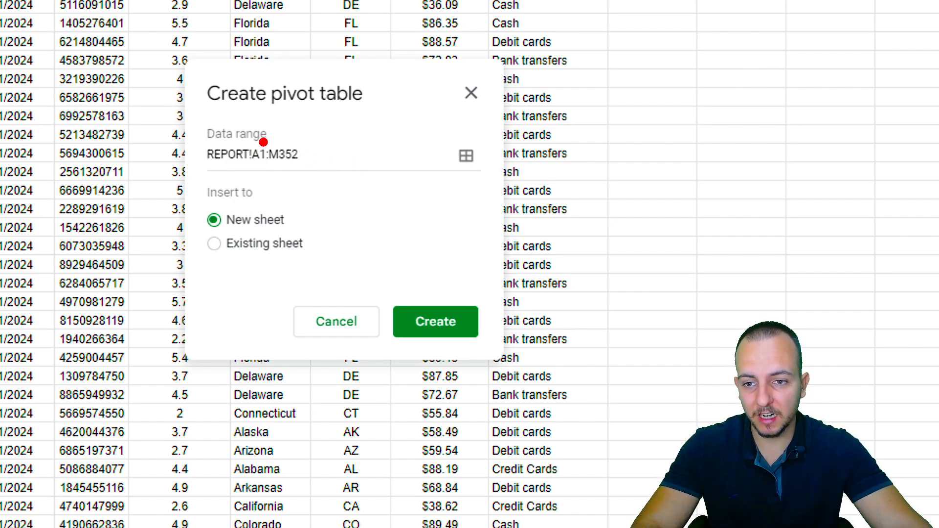
{"action": "left_click_drag", "start_coordinate": [263, 142], "coordinate": [303, 102]}
{"action": "key", "text": "e"}
{"action": "left_click_drag", "start_coordinate": [291, 171], "coordinate": [350, 240]}
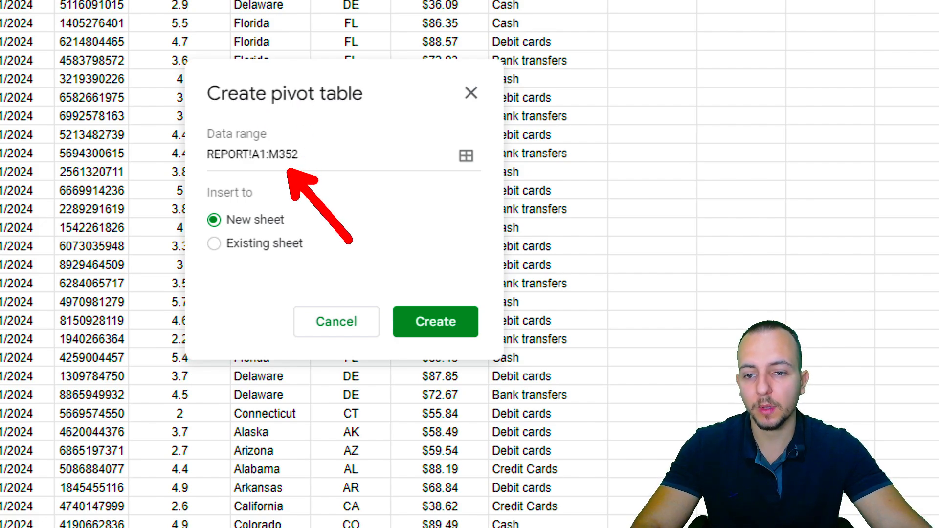
{"action": "left_click_drag", "start_coordinate": [264, 170], "coordinate": [326, 163]}
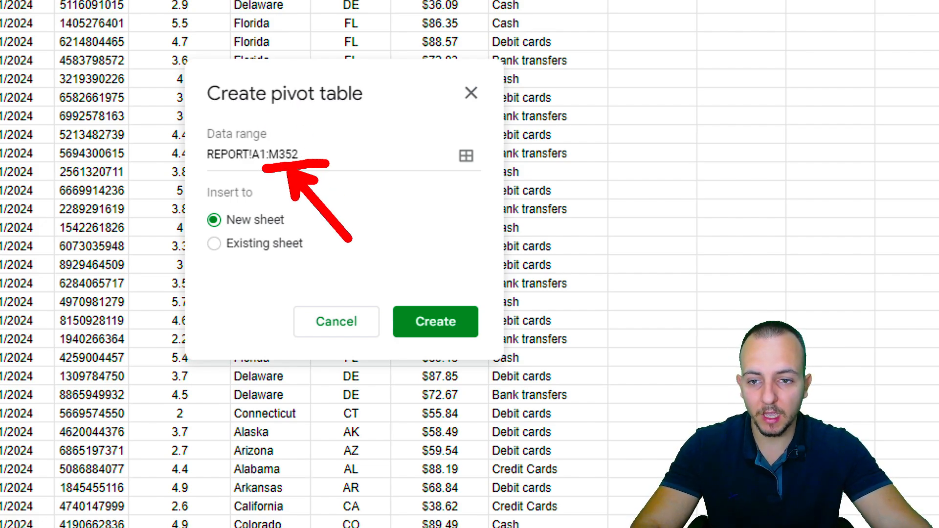
{"action": "key", "text": "e"}
{"action": "mouse_move", "coordinate": [177, 169]}
{"action": "left_mouse_down"}
{"action": "mouse_move", "coordinate": [323, 266]}
{"action": "mouse_move", "coordinate": [371, 332]}
{"action": "left_mouse_up"}
{"action": "key", "text": "e"}
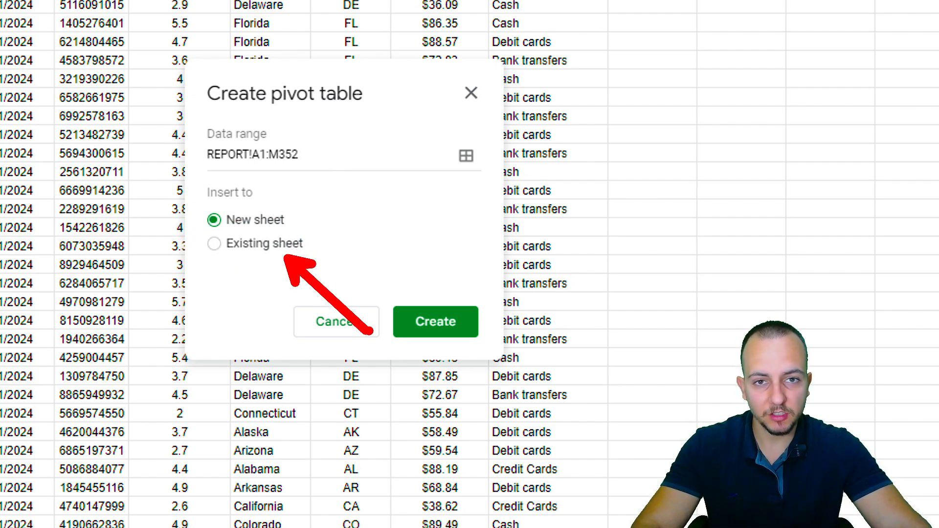
{"action": "key", "text": "e"}
{"action": "left_click_drag", "start_coordinate": [293, 220], "coordinate": [384, 176]}
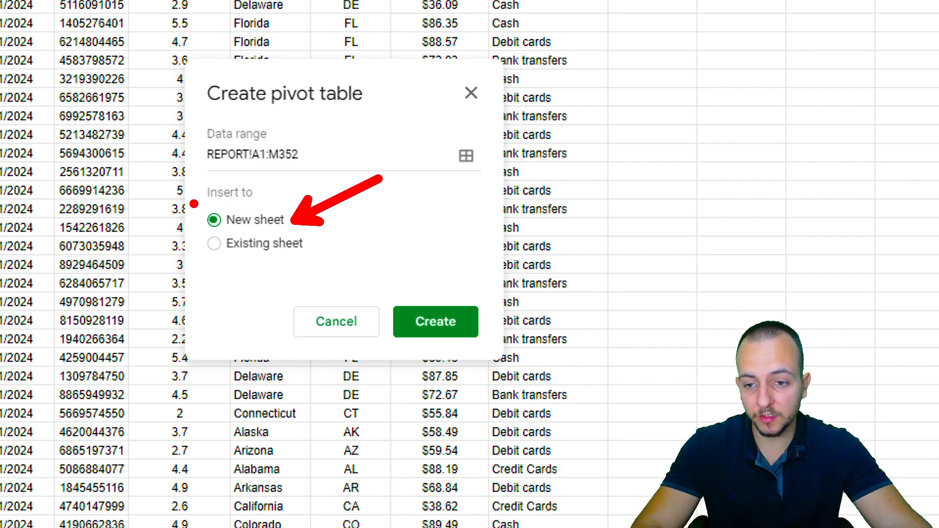
{"action": "left_click_drag", "start_coordinate": [194, 204], "coordinate": [294, 237]}
{"action": "key", "text": "Escape"}
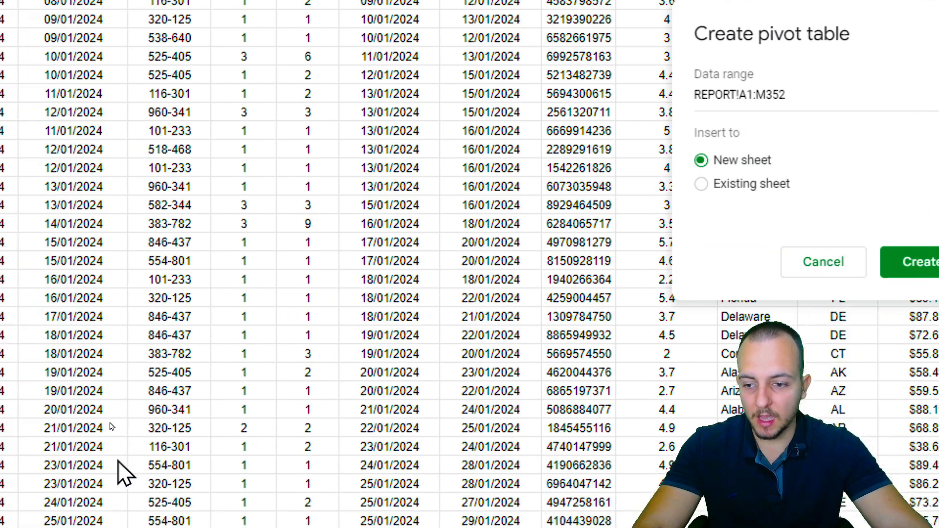
{"action": "left_click_drag", "start_coordinate": [189, 490], "coordinate": [277, 432]}
{"action": "mouse_move", "coordinate": [113, 483]}
{"action": "left_mouse_down"}
{"action": "mouse_move", "coordinate": [120, 497]}
{"action": "mouse_move", "coordinate": [221, 527]}
{"action": "left_mouse_up"}
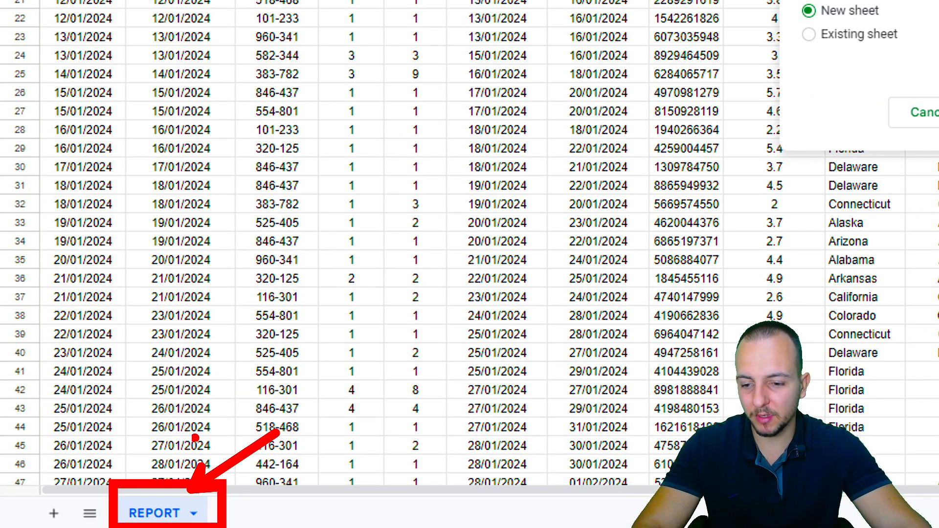
{"action": "left_click_drag", "start_coordinate": [177, 463], "coordinate": [236, 387]}
{"action": "key", "text": "ctrl+z"}
{"action": "key", "text": "ctrl+z"}
{"action": "key", "text": "ctrl+z"}
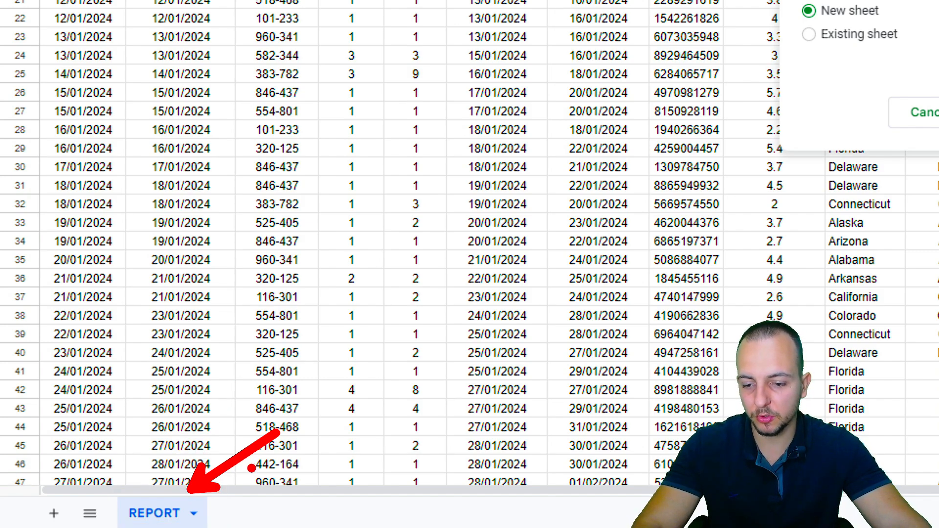
{"action": "left_click_drag", "start_coordinate": [248, 471], "coordinate": [202, 381]}
{"action": "left_click_drag", "start_coordinate": [202, 485], "coordinate": [333, 527]}
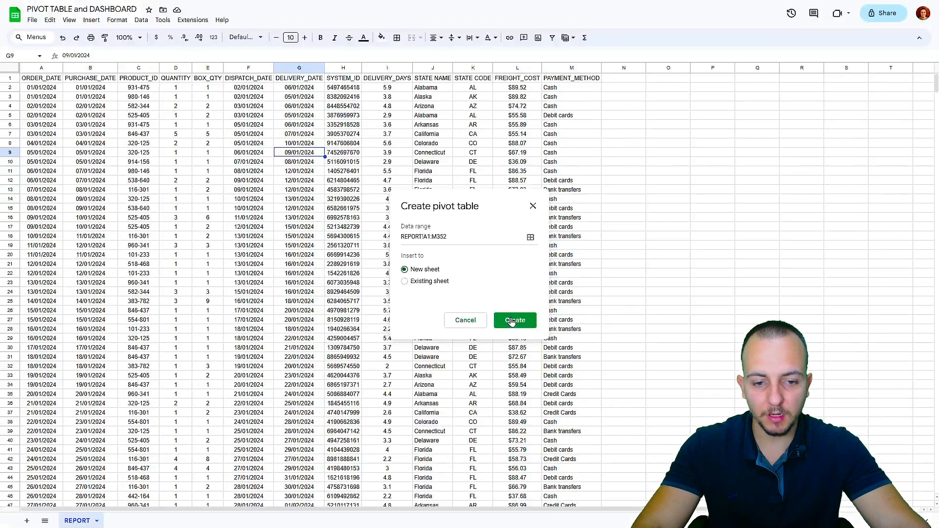
Step: Create the pivot table on a new sheet from the data range REPORT!A1:M352
{"action": "left_click", "coordinate": [511, 321]}
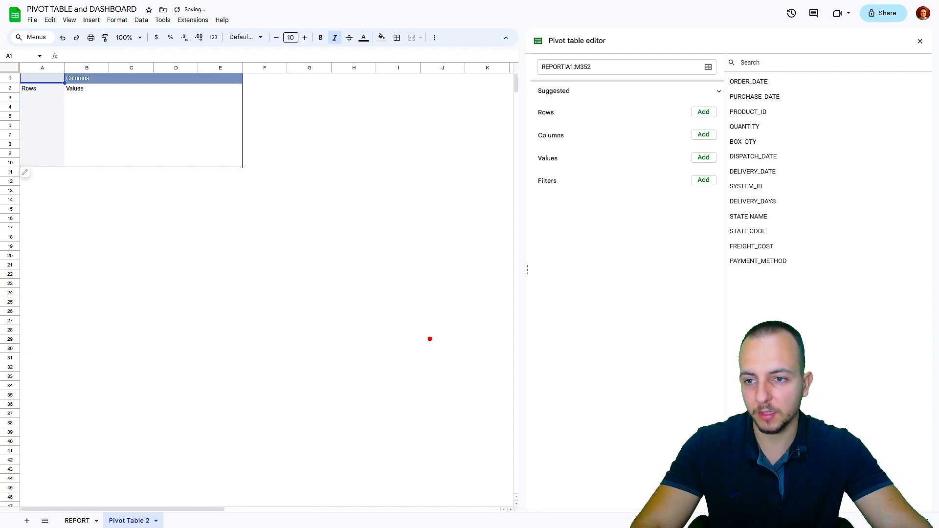
{"action": "left_click_drag", "start_coordinate": [167, 97], "coordinate": [260, 162]}
{"action": "key", "text": "e"}
{"action": "left_click_drag", "start_coordinate": [195, 153], "coordinate": [328, 232]}
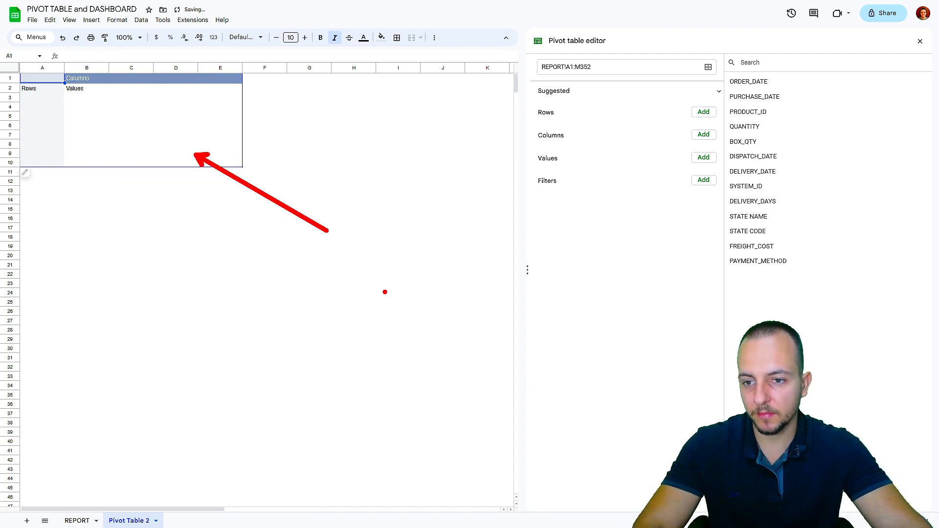
{"action": "key", "text": "e"}
{"action": "left_click_drag", "start_coordinate": [613, 136], "coordinate": [757, 234]}
{"action": "key", "text": "e"}
{"action": "left_click_drag", "start_coordinate": [654, 185], "coordinate": [486, 268]}
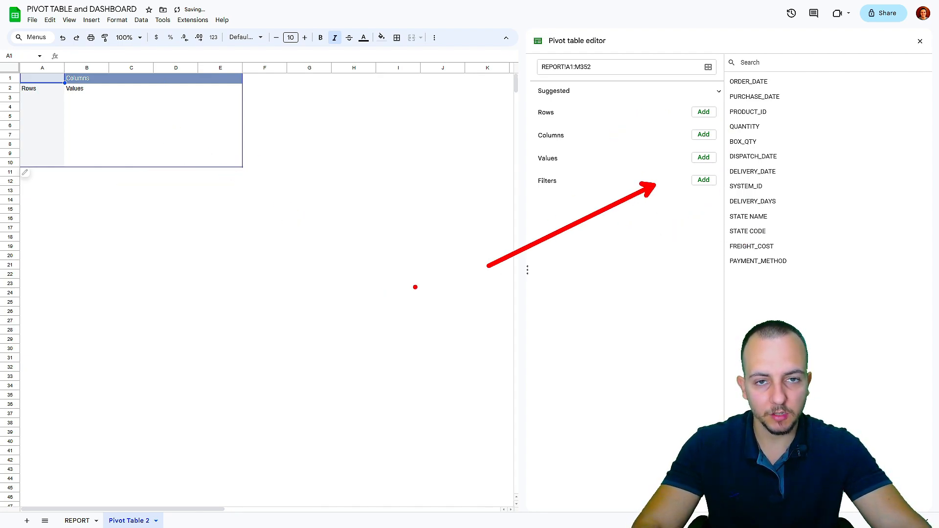
{"action": "key", "text": "Escape"}
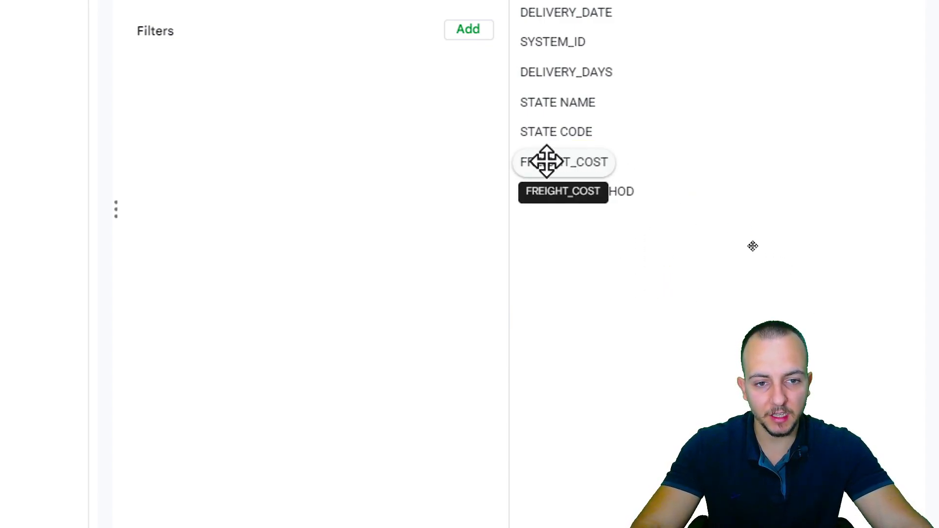
{"action": "left_click_drag", "start_coordinate": [563, 161], "coordinate": [216, 175]}
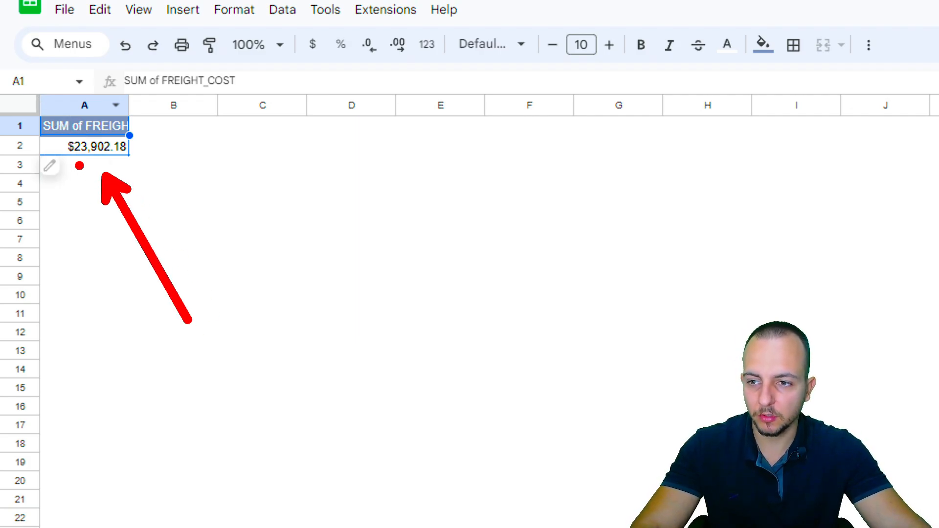
{"action": "left_click_drag", "start_coordinate": [385, 209], "coordinate": [458, 218]}
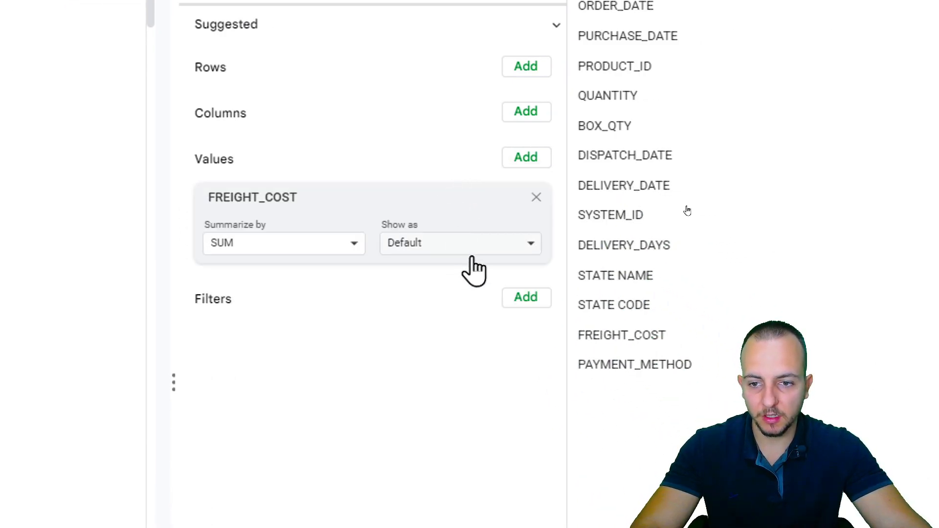
{"action": "left_click", "coordinate": [537, 199]}
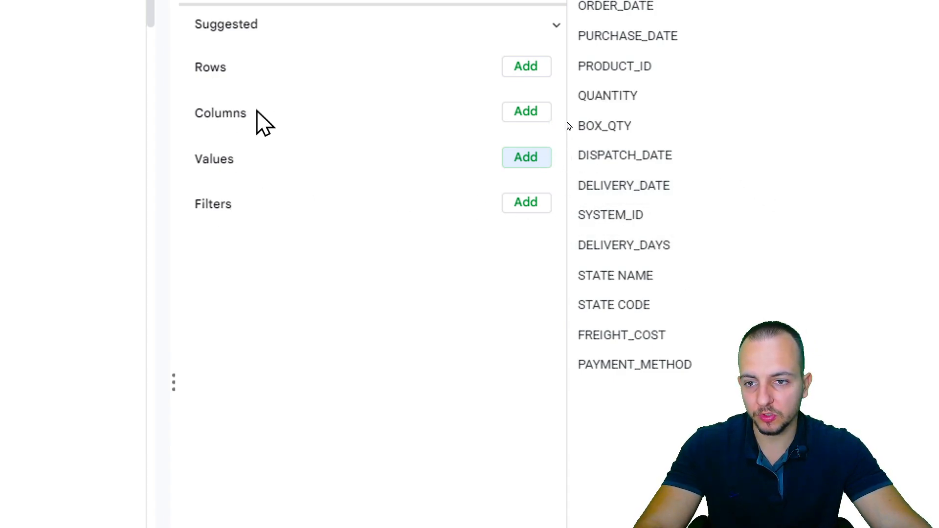
Step: Add the FREIGHT_COST field to the pivot table's values, finding it by searching for "frei"
{"action": "left_click", "coordinate": [527, 157]}
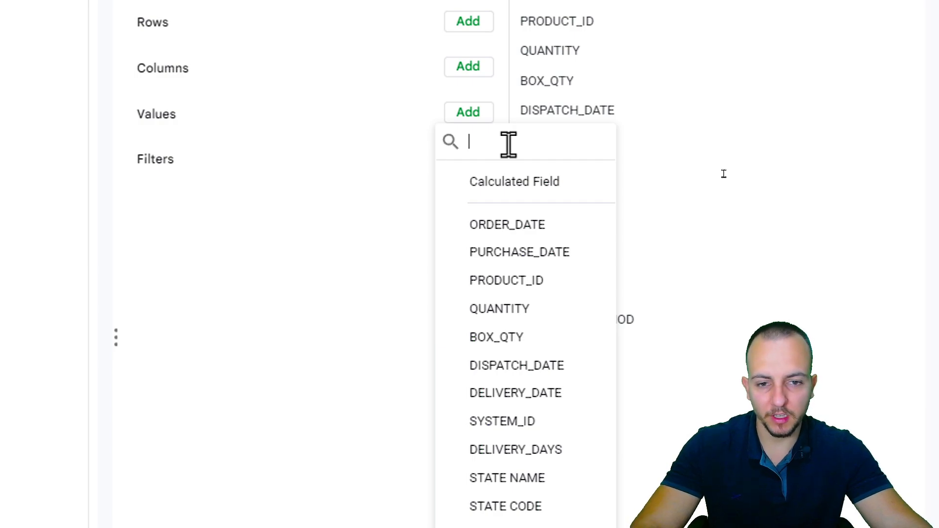
{"action": "type", "text": "frei"}
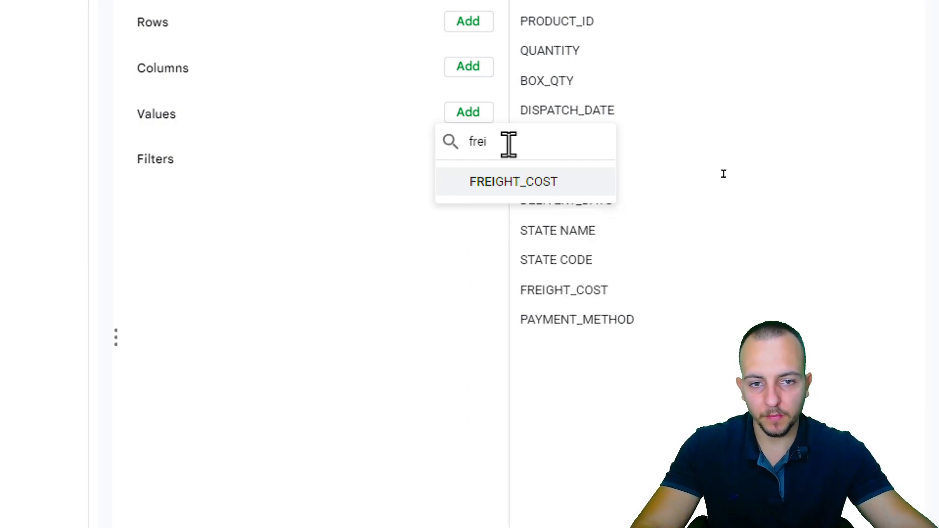
{"action": "left_click", "coordinate": [497, 183]}
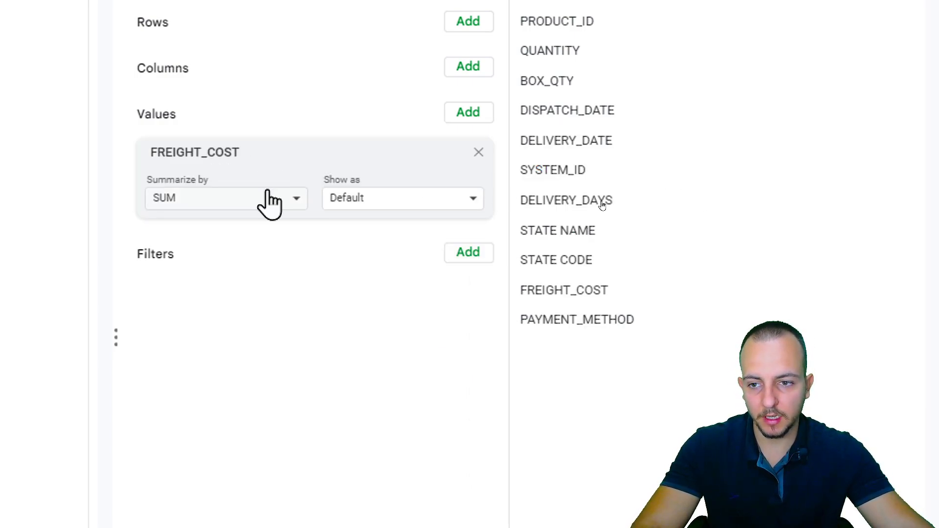
{"action": "left_click", "coordinate": [622, 298]}
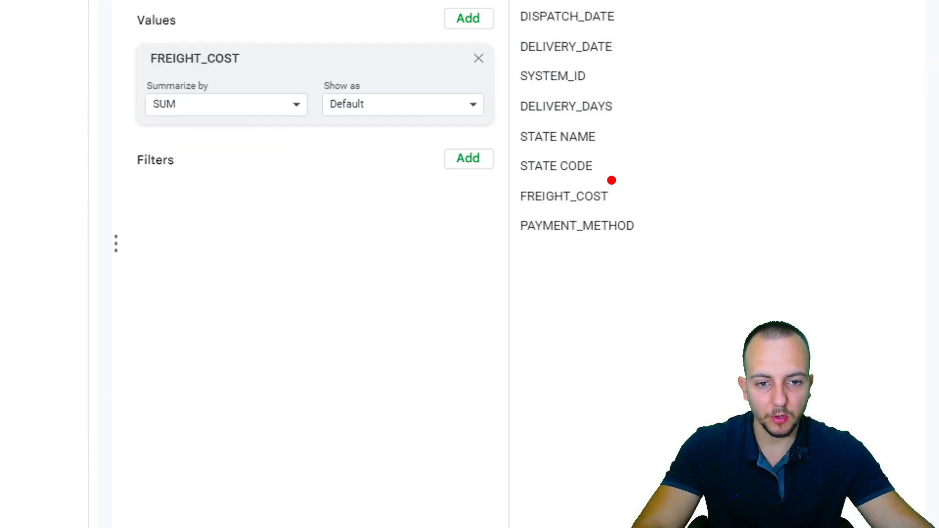
{"action": "mouse_move", "coordinate": [600, 155]}
{"action": "left_mouse_down"}
{"action": "mouse_move", "coordinate": [617, 153]}
{"action": "mouse_move", "coordinate": [582, 144]}
{"action": "left_mouse_up"}
{"action": "mouse_move", "coordinate": [516, 226]}
{"action": "left_mouse_down"}
{"action": "mouse_move", "coordinate": [509, 234]}
{"action": "mouse_move", "coordinate": [212, 164]}
{"action": "mouse_move", "coordinate": [266, 137]}
{"action": "left_mouse_up"}
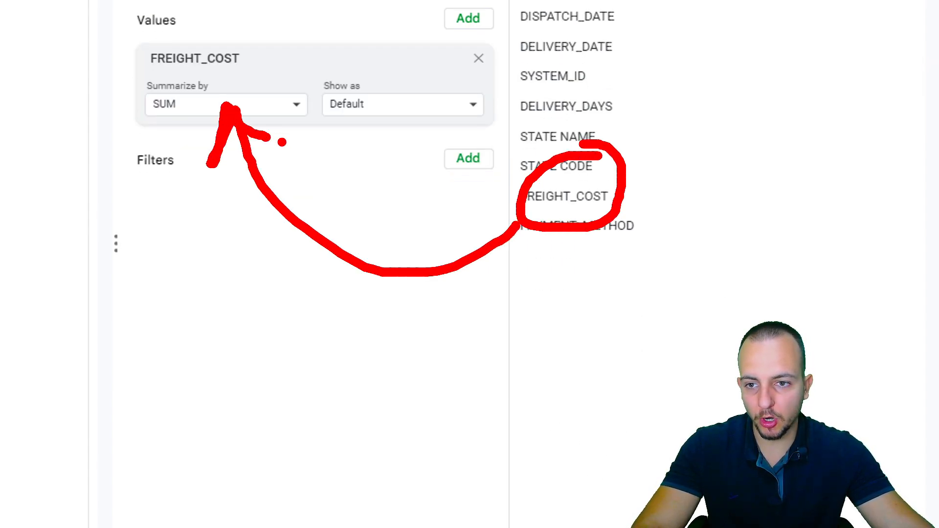
{"action": "key", "text": "ctrl+z"}
{"action": "key", "text": "ctrl+z"}
{"action": "left_click_drag", "start_coordinate": [505, 115], "coordinate": [487, 103]}
{"action": "left_click_drag", "start_coordinate": [450, 219], "coordinate": [450, 299]}
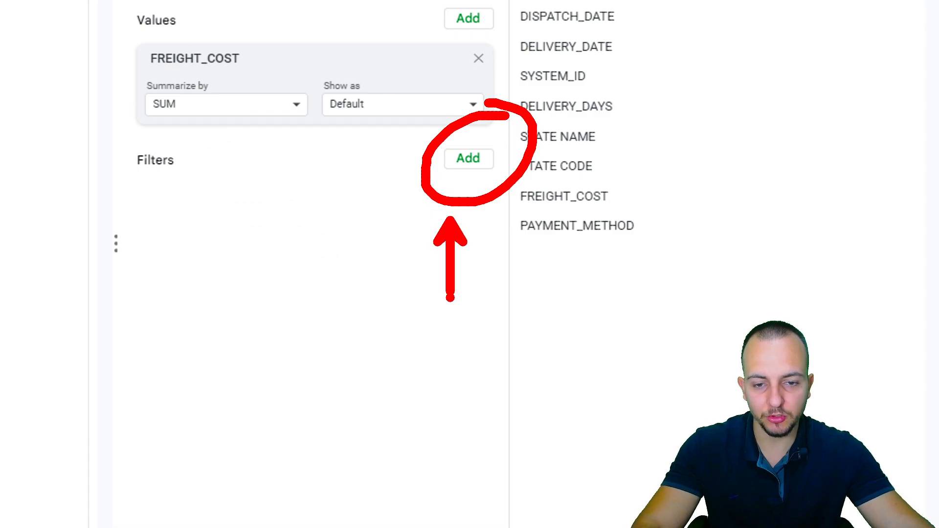
{"action": "key", "text": "Escape"}
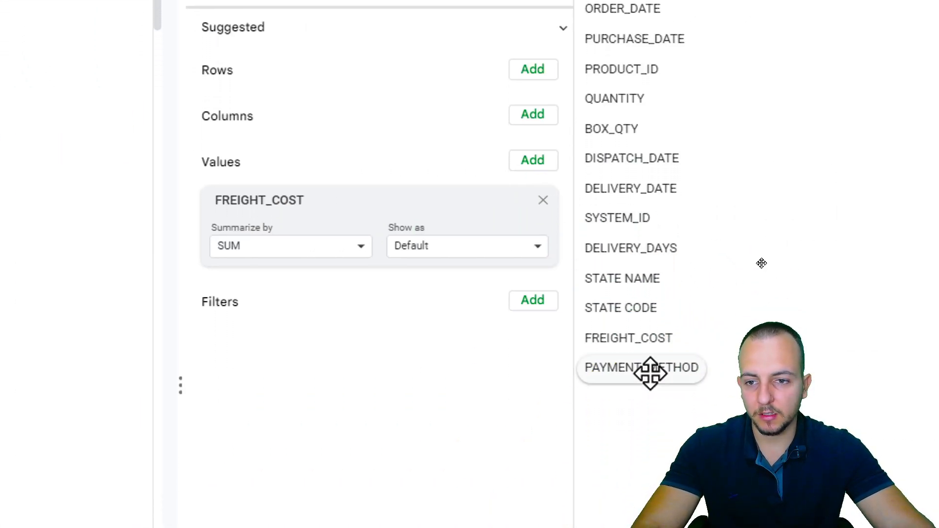
{"action": "left_click", "coordinate": [179, 50]}
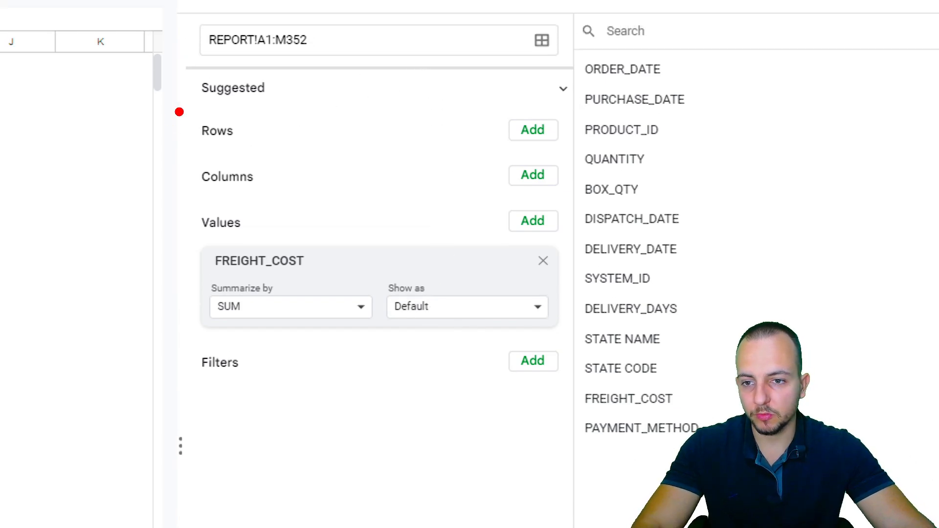
{"action": "left_click_drag", "start_coordinate": [175, 47], "coordinate": [272, 86]}
{"action": "left_click_drag", "start_coordinate": [306, 159], "coordinate": [176, 195]}
{"action": "key", "text": "Escape"}
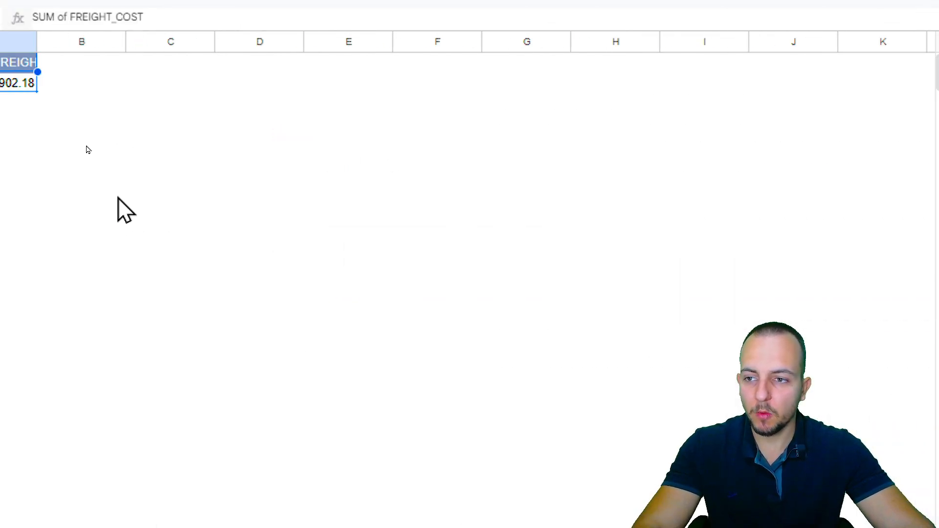
{"action": "key", "text": "ctrl+2"}
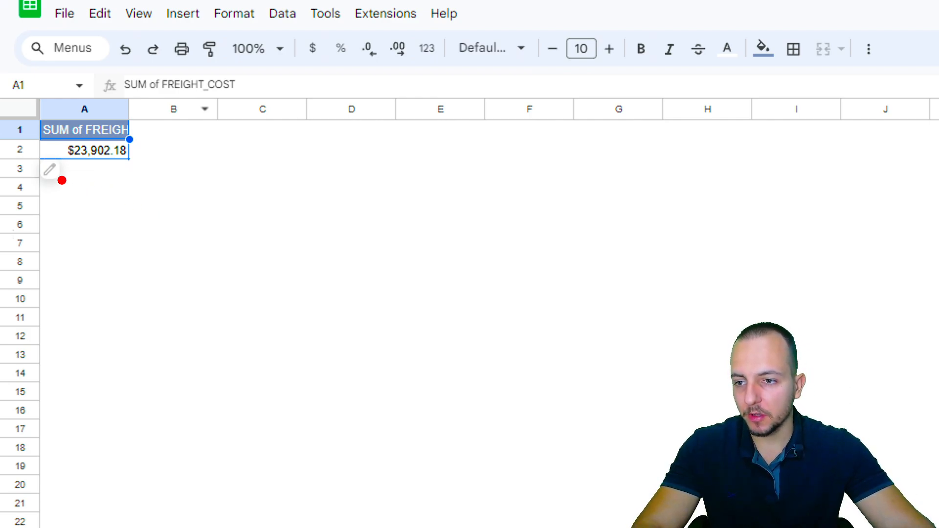
{"action": "left_click_drag", "start_coordinate": [59, 180], "coordinate": [155, 158]}
{"action": "left_click_drag", "start_coordinate": [71, 205], "coordinate": [181, 190]}
{"action": "left_click_drag", "start_coordinate": [95, 237], "coordinate": [211, 221]}
{"action": "left_click_drag", "start_coordinate": [83, 267], "coordinate": [197, 253]}
{"action": "left_click_drag", "start_coordinate": [96, 305], "coordinate": [211, 293]}
{"action": "left_click_drag", "start_coordinate": [104, 334], "coordinate": [211, 337]}
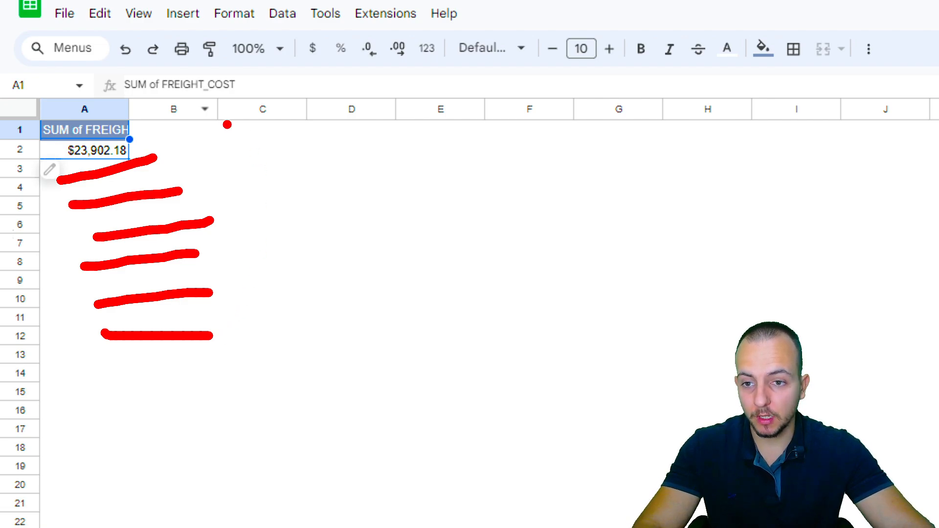
{"action": "left_click_drag", "start_coordinate": [223, 121], "coordinate": [313, 157]}
{"action": "left_click_drag", "start_coordinate": [218, 161], "coordinate": [350, 217]}
{"action": "left_click_drag", "start_coordinate": [228, 212], "coordinate": [344, 263]}
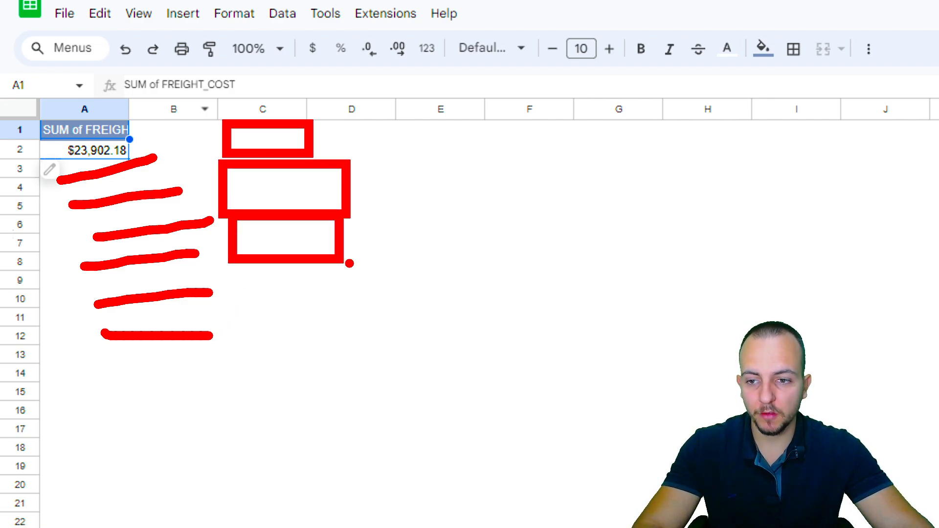
{"action": "key", "text": "Escape"}
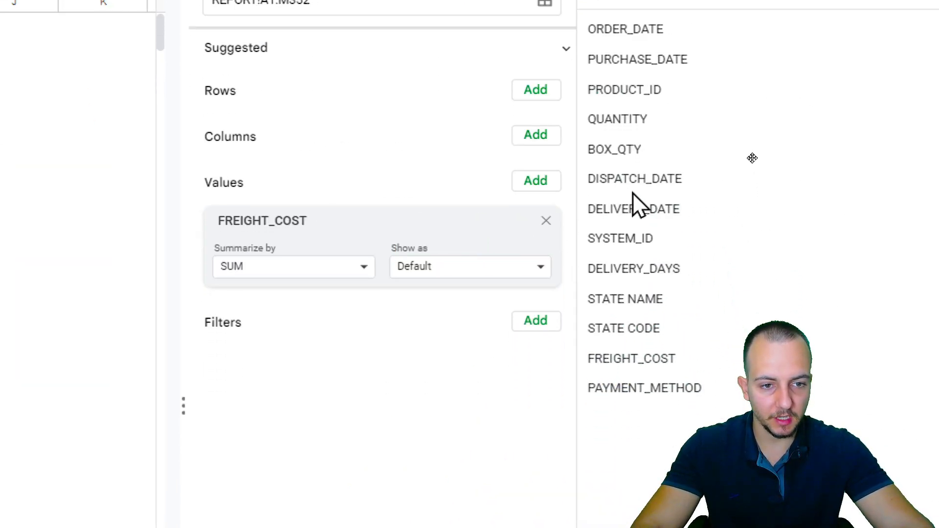
Step: Place the STATE NAME field in the pivot table's rows to break the freight cost down by state
{"action": "left_click_drag", "start_coordinate": [629, 298], "coordinate": [380, 235]}
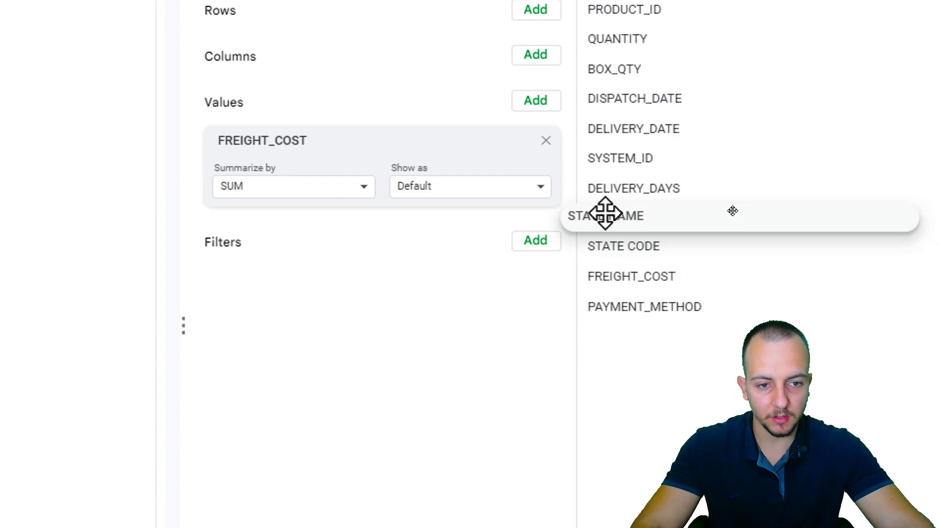
{"action": "left_click_drag", "start_coordinate": [381, 153], "coordinate": [254, 35]}
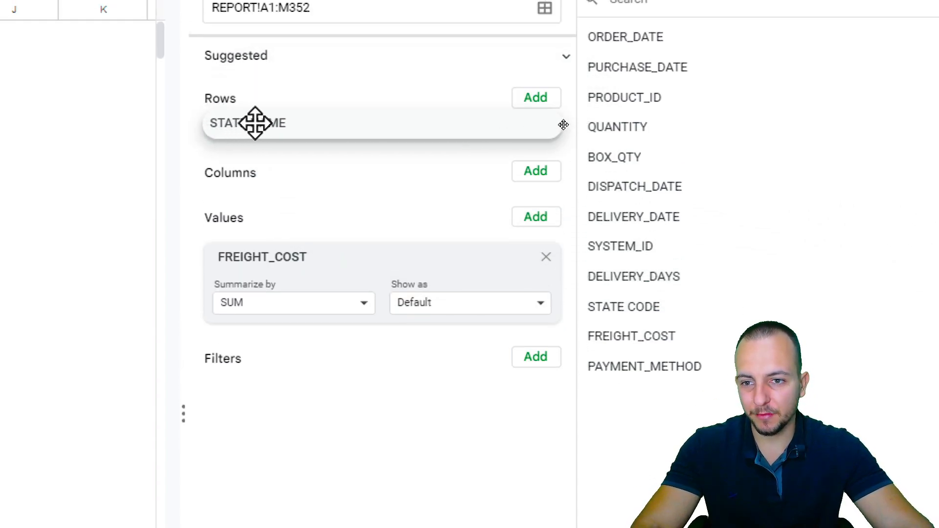
{"action": "left_click_drag", "start_coordinate": [255, 123], "coordinate": [256, 132]}
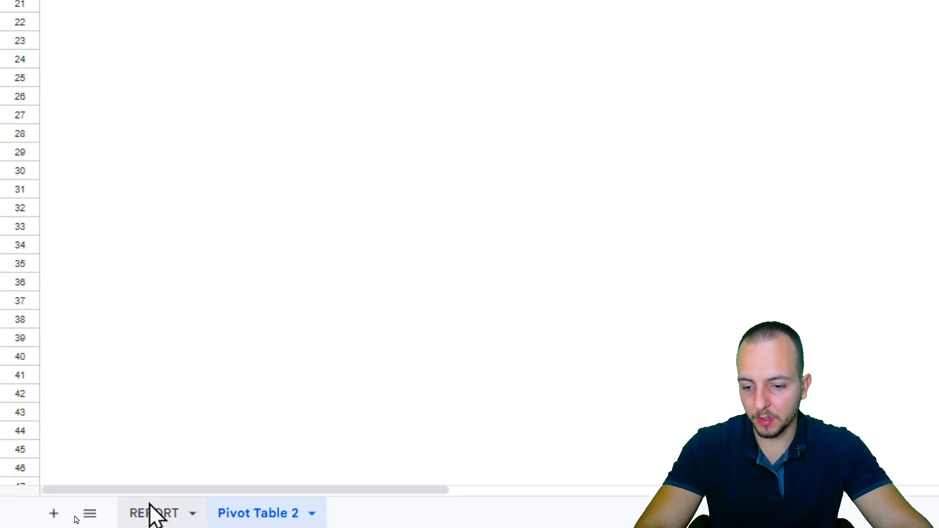
Step: Return to the REPORT sheet, select a cell inside the data and bring up the creation dialog for a second pivot table
{"action": "left_click", "coordinate": [149, 513]}
{"action": "left_click", "coordinate": [302, 199]}
{"action": "left_click", "coordinate": [343, 254]}
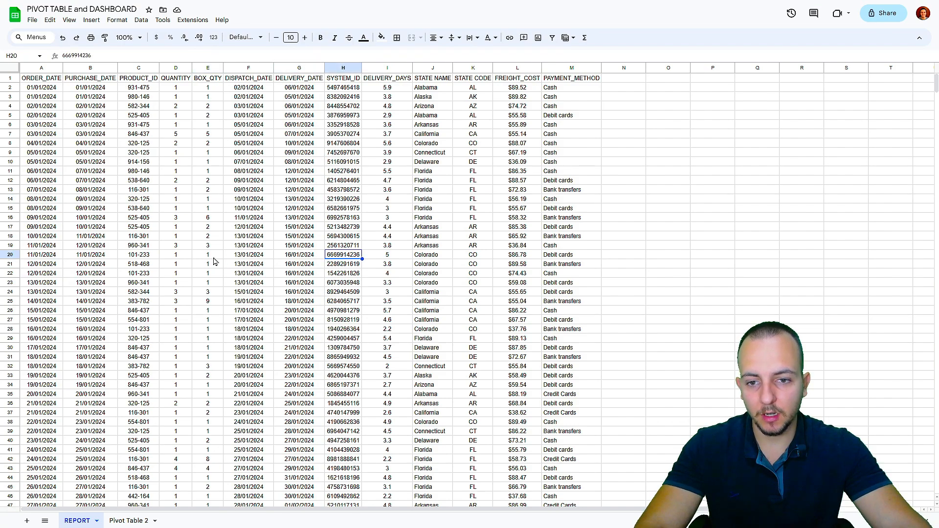
{"action": "left_click", "coordinate": [211, 263]}
{"action": "left_click", "coordinate": [301, 171]}
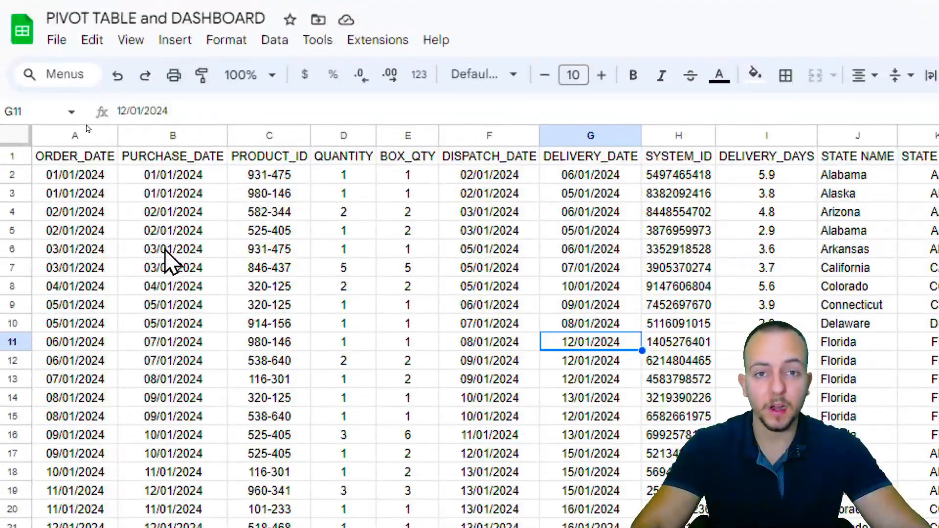
{"action": "left_click", "coordinate": [177, 43]}
{"action": "left_click", "coordinate": [217, 228]}
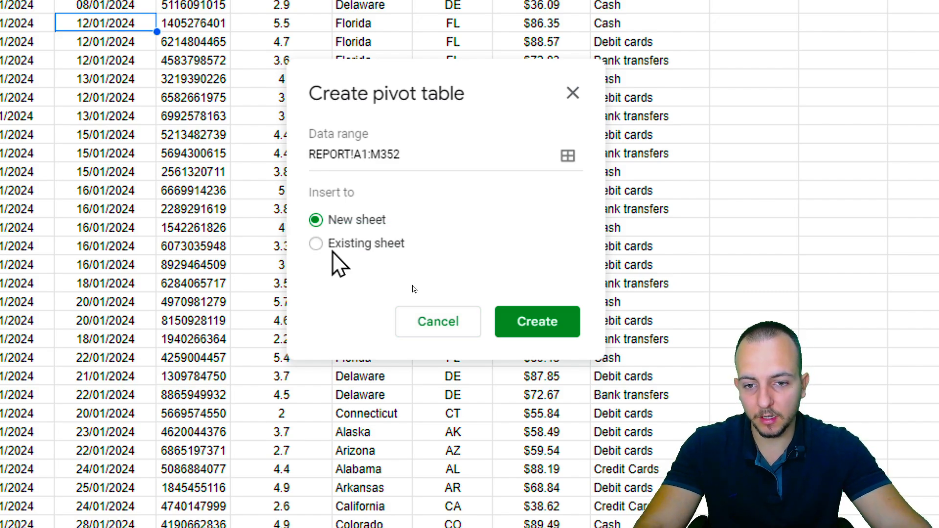
Step: Create the second pivot table from REPORT!A1:M352 on the existing sheet at 'Pivot Table 2'!D1
{"action": "left_click", "coordinate": [316, 244]}
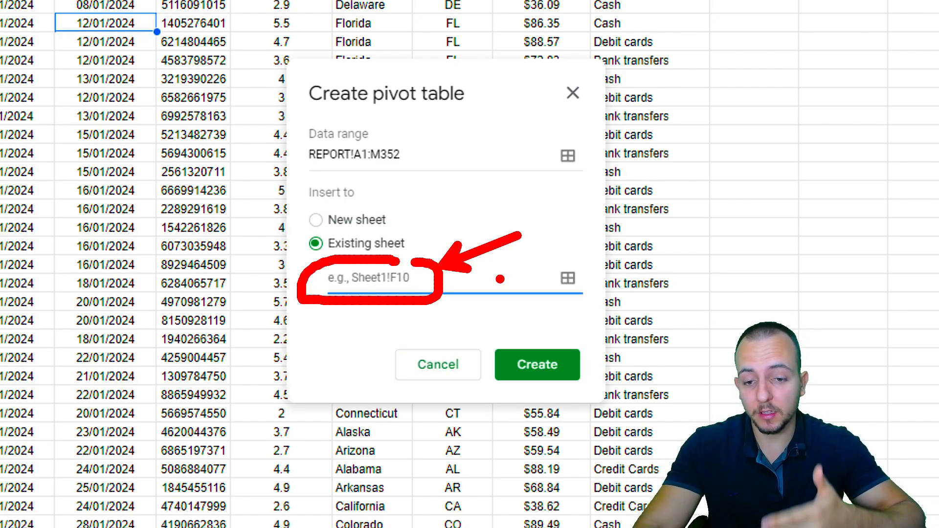
{"action": "key", "text": "Escape"}
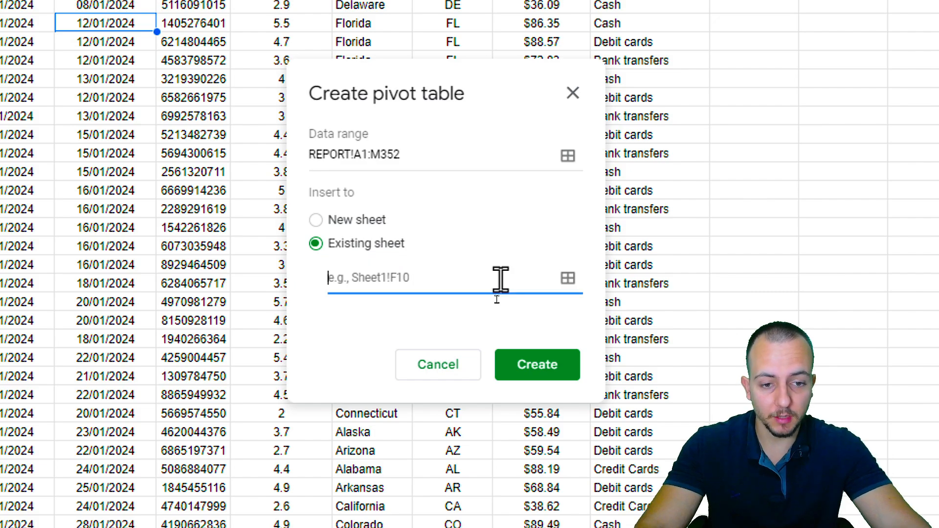
{"action": "left_click", "coordinate": [575, 277]}
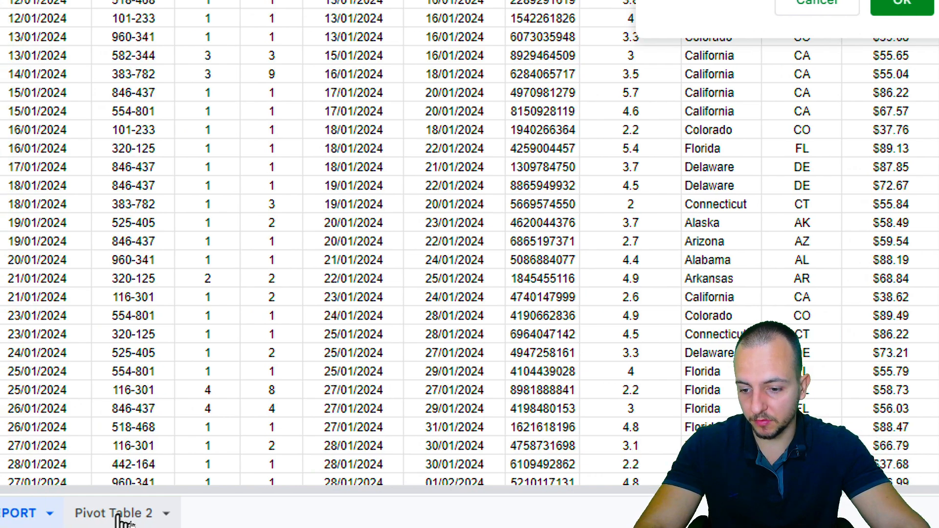
{"action": "left_click", "coordinate": [121, 515]}
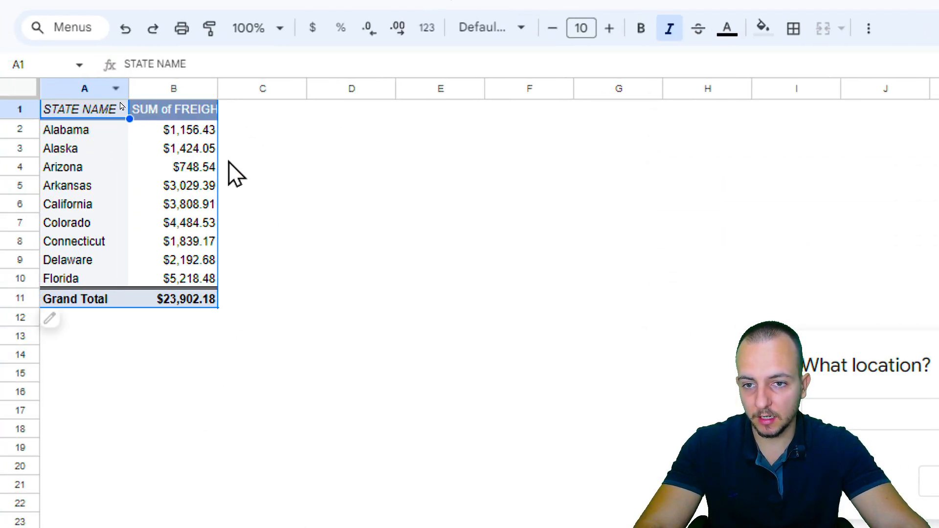
{"action": "left_click", "coordinate": [344, 111]}
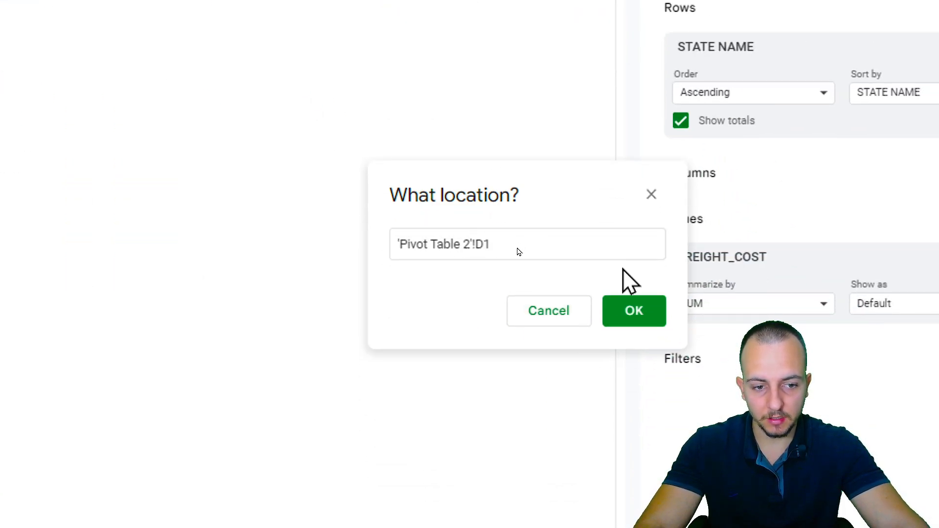
{"action": "left_click", "coordinate": [629, 313]}
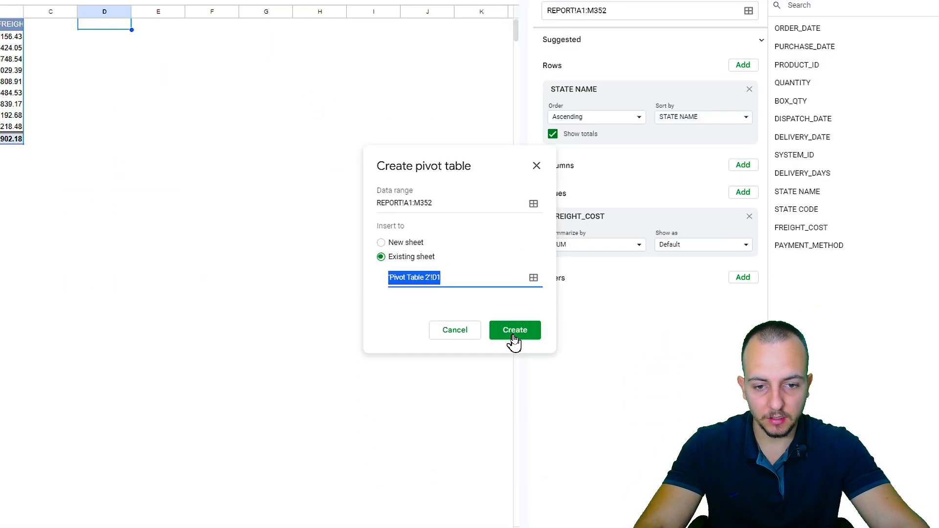
{"action": "left_click", "coordinate": [515, 331]}
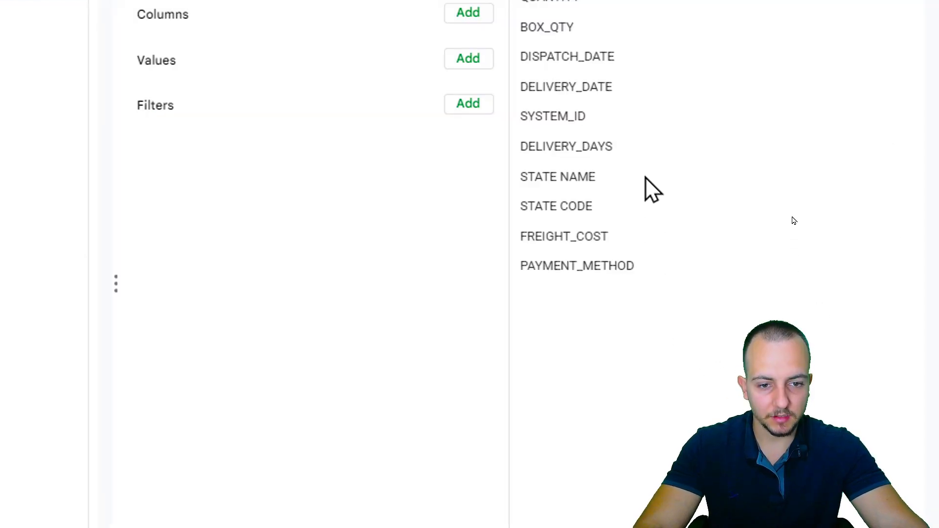
Step: Place PAYMENT_METHOD in the columns of the new pivot table and set its order to Descending
{"action": "left_click_drag", "start_coordinate": [585, 269], "coordinate": [180, 118]}
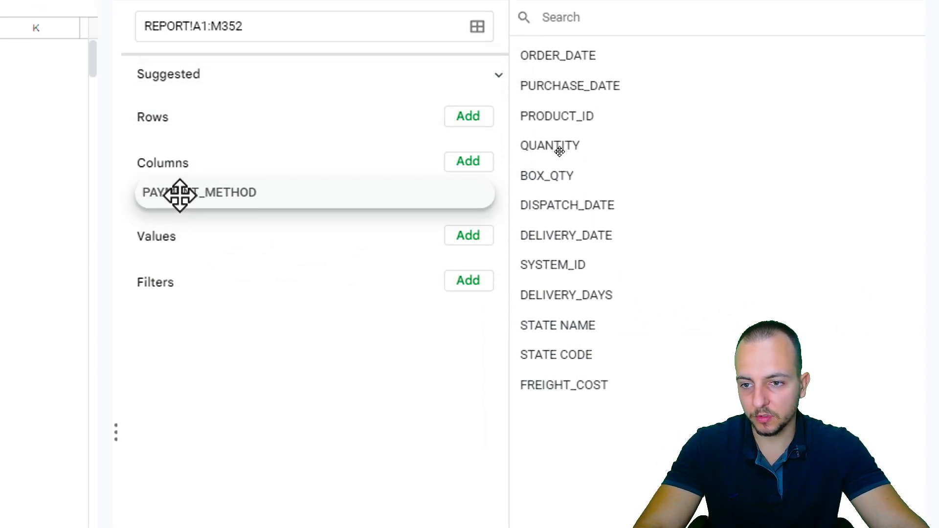
{"action": "left_click_drag", "start_coordinate": [180, 196], "coordinate": [180, 195]}
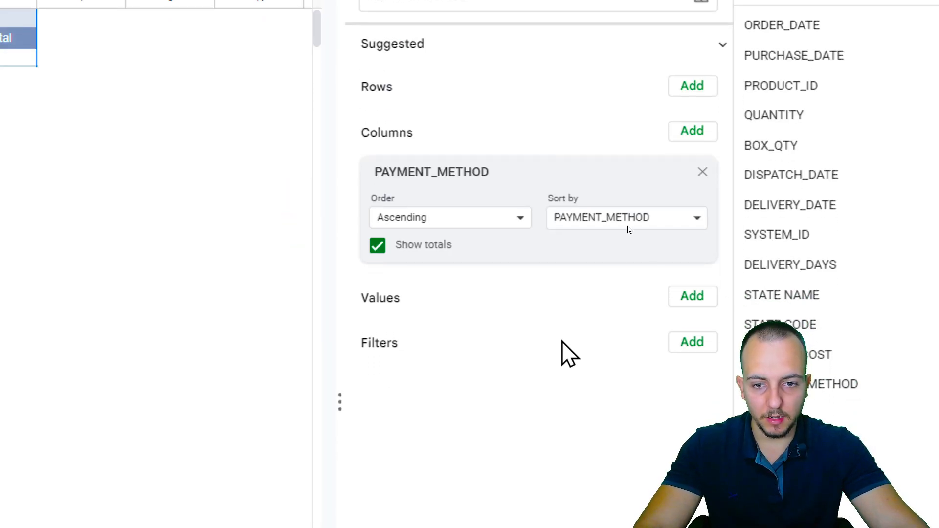
{"action": "left_click", "coordinate": [464, 223]}
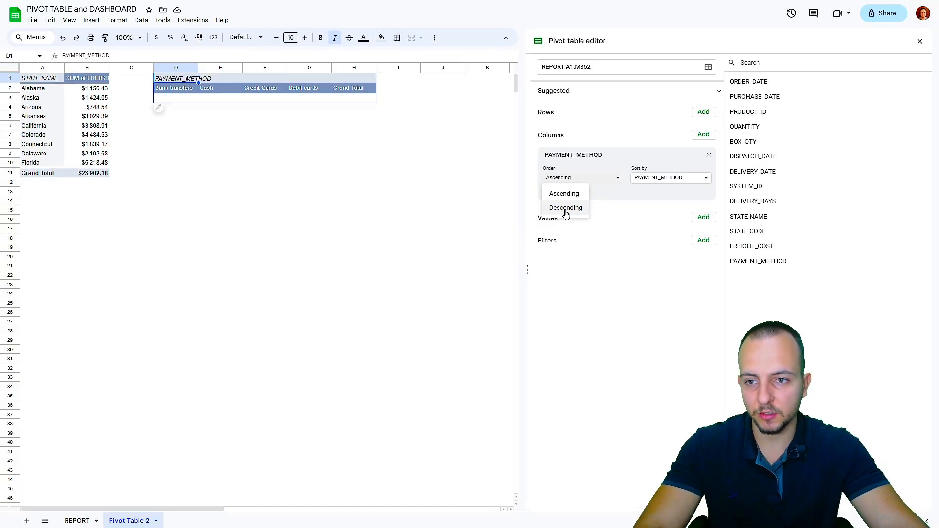
{"action": "left_click", "coordinate": [566, 208]}
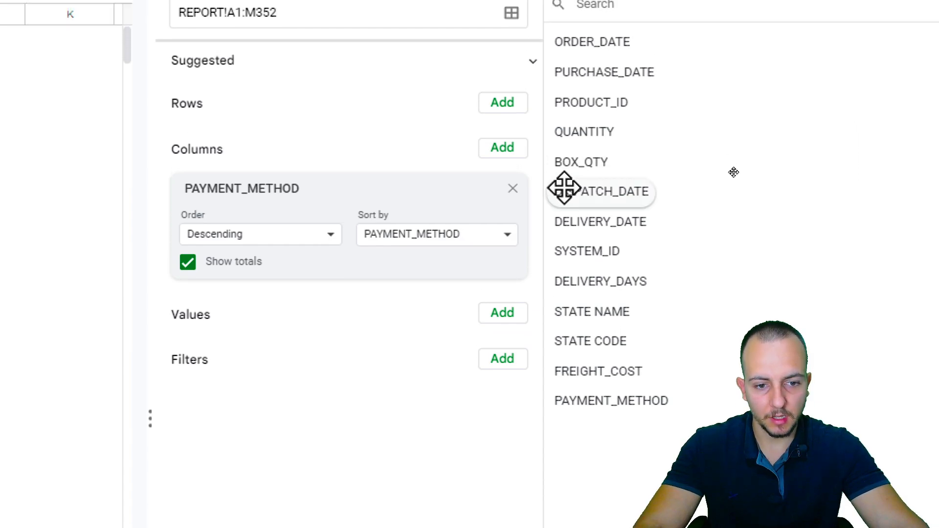
Step: Add the PAYMENT_METHOD field to the values of the second pivot table
{"action": "left_click_drag", "start_coordinate": [623, 394], "coordinate": [603, 401]}
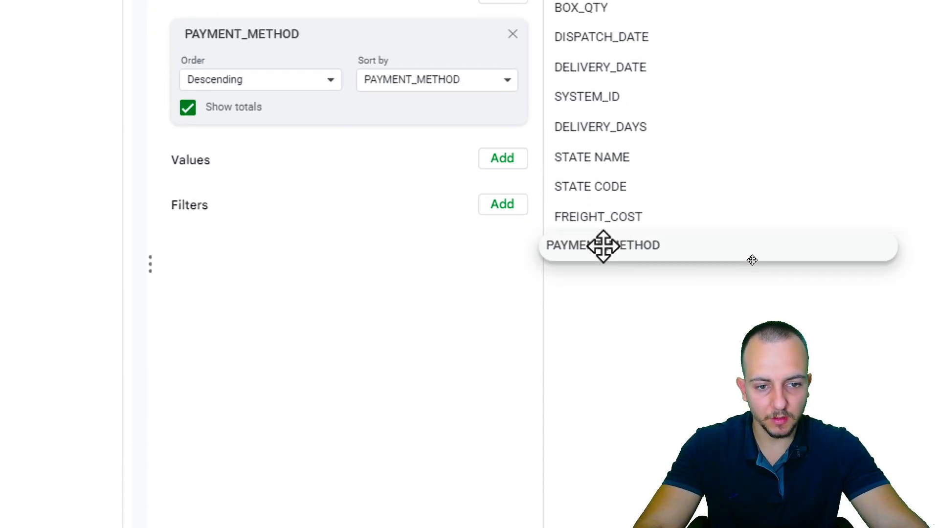
{"action": "left_click_drag", "start_coordinate": [603, 246], "coordinate": [232, 185]}
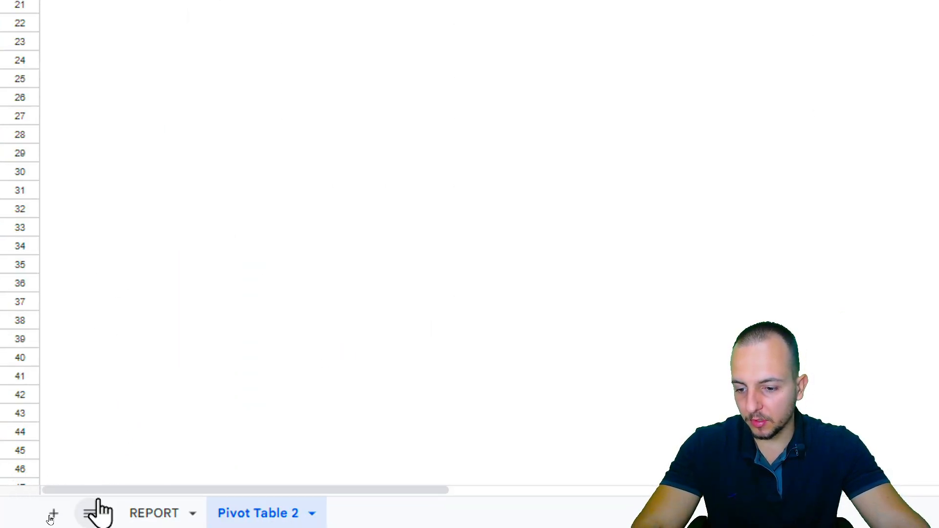
Step: Look over the REPORT data, return to Pivot Table 2 and summarize the second pivot table's PAYMENT_METHOD values by COUNTA
{"action": "left_click", "coordinate": [152, 514]}
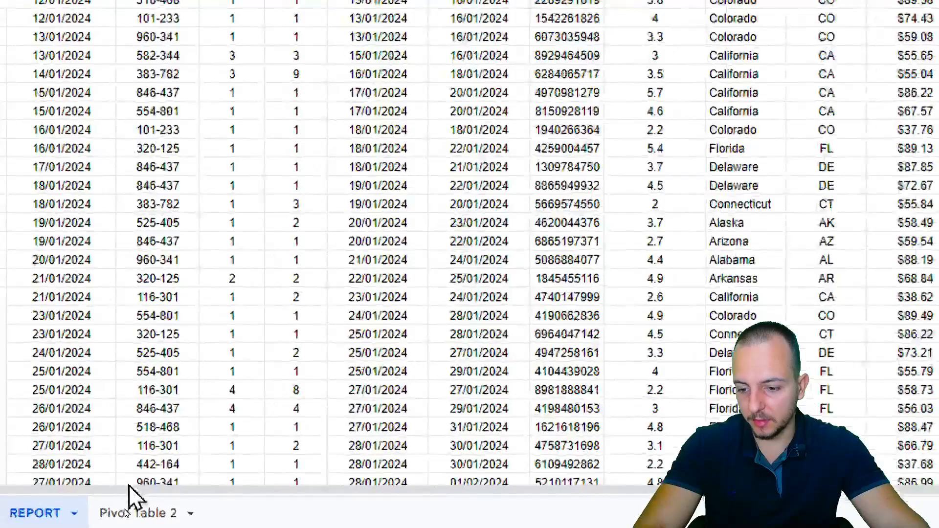
{"action": "left_click", "coordinate": [128, 520]}
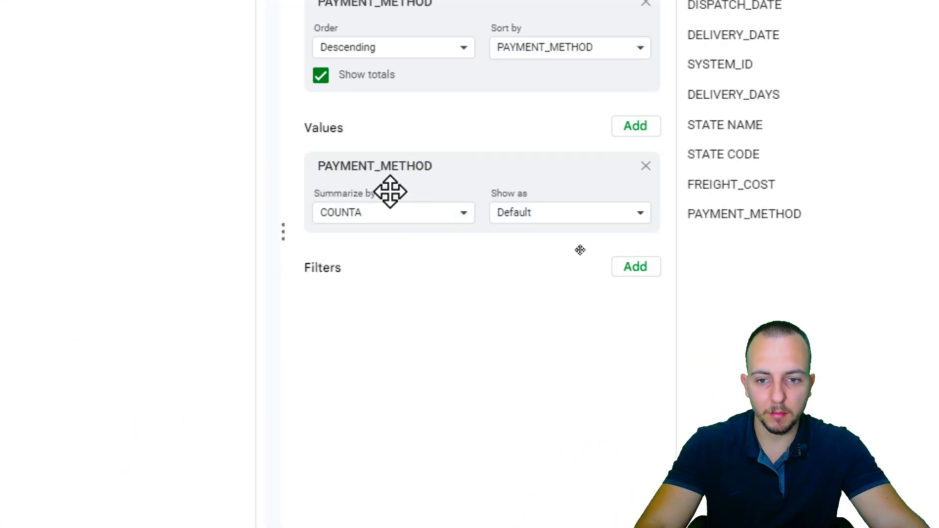
{"action": "left_click", "coordinate": [394, 212]}
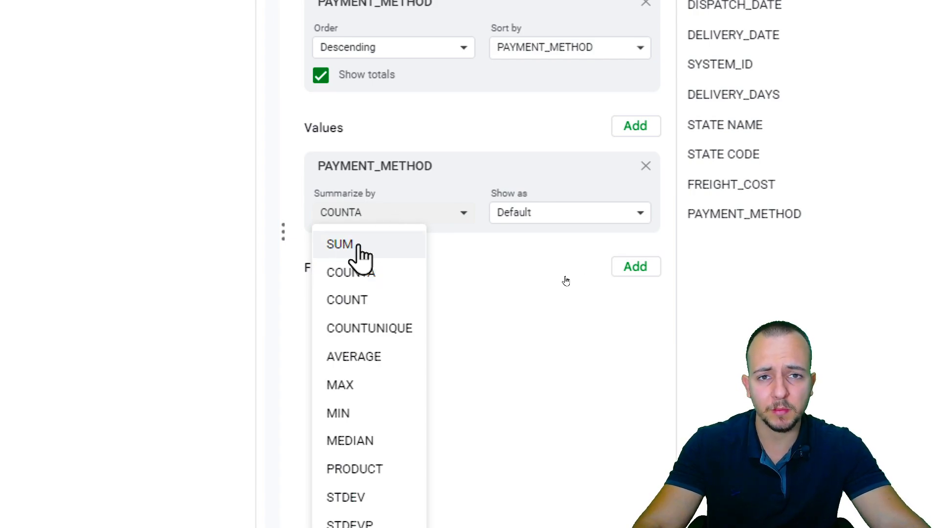
{"action": "left_click", "coordinate": [400, 274]}
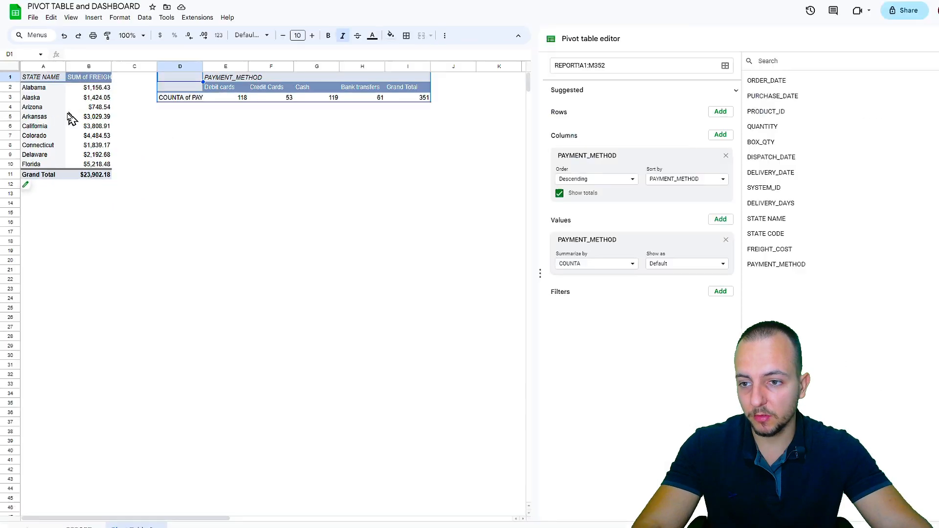
Step: Add the STATE NAME field as a second value in the freight cost by state pivot table
{"action": "left_click", "coordinate": [69, 111]}
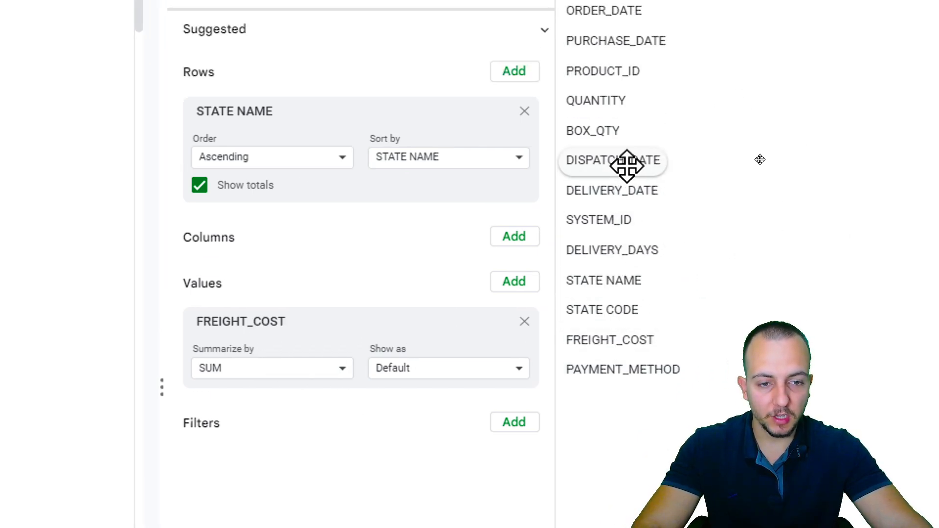
{"action": "left_click", "coordinate": [513, 289]}
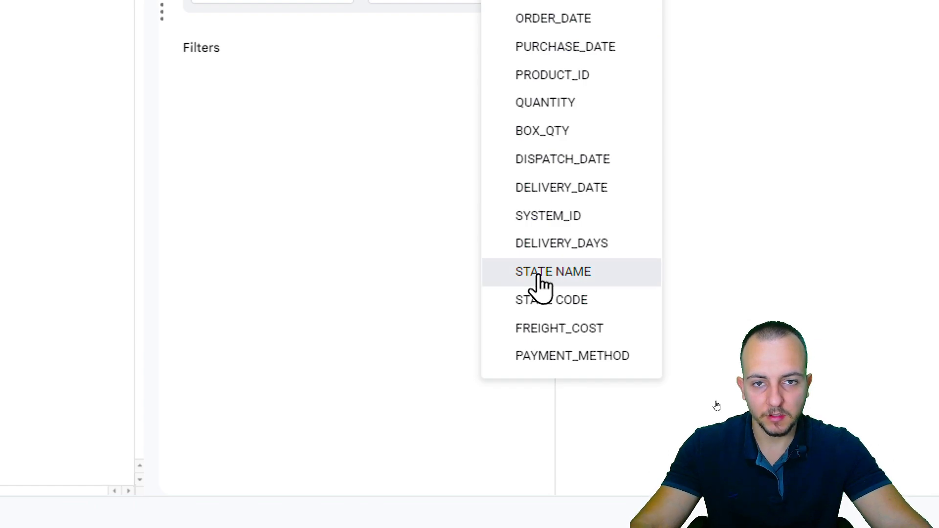
{"action": "left_click", "coordinate": [538, 276]}
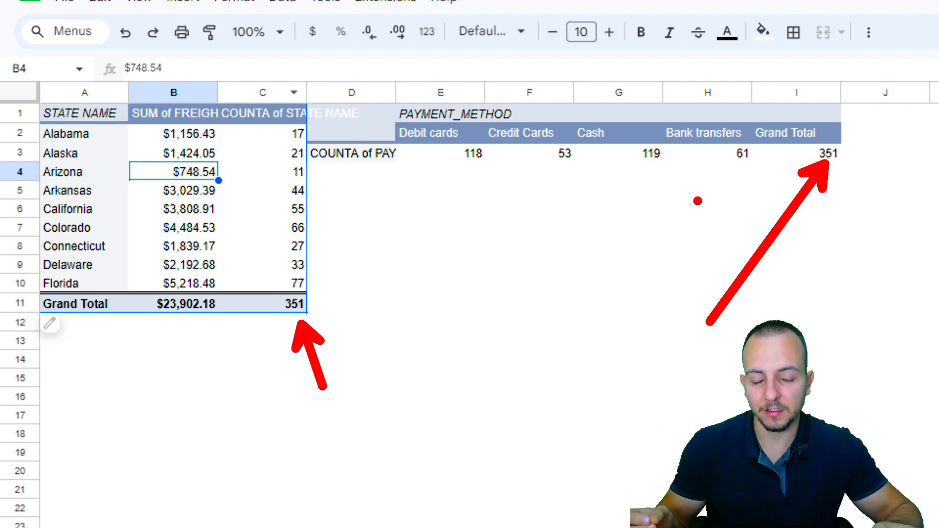
{"action": "key", "text": "Escape"}
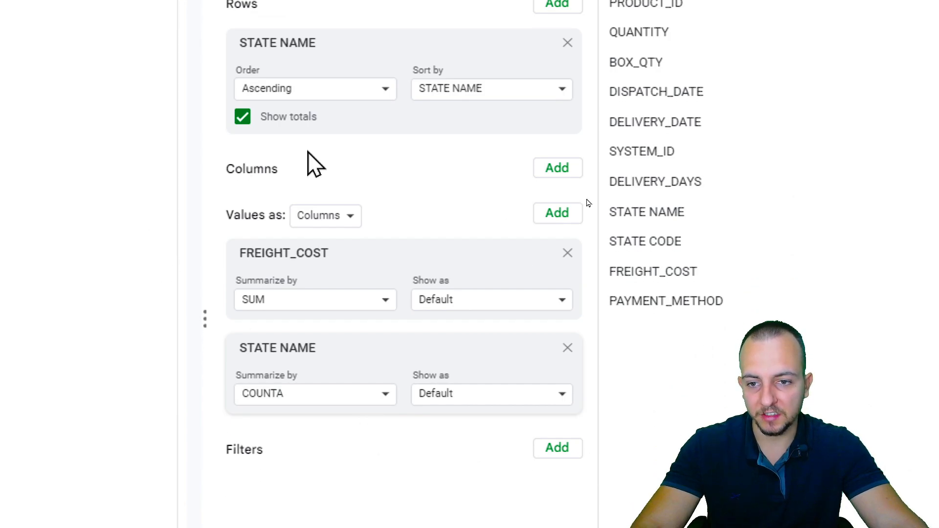
{"action": "key", "text": "ctrl+2"}
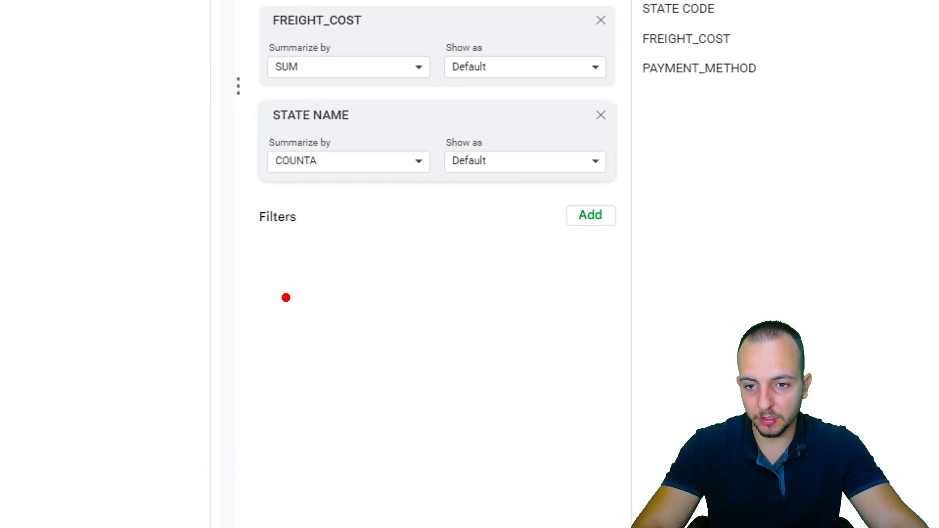
{"action": "mouse_move", "coordinate": [323, 201]}
{"action": "left_mouse_down"}
{"action": "mouse_move", "coordinate": [230, 237]}
{"action": "mouse_move", "coordinate": [246, 164]}
{"action": "left_mouse_up"}
{"action": "key", "text": "Escape"}
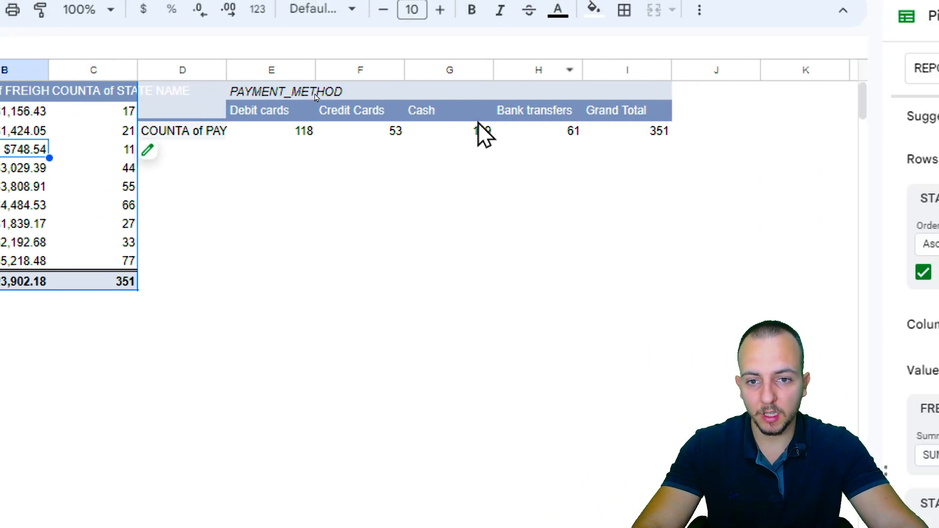
Step: Select the payment method pivot table and add ORDER_DATE to its filters
{"action": "left_click", "coordinate": [374, 113]}
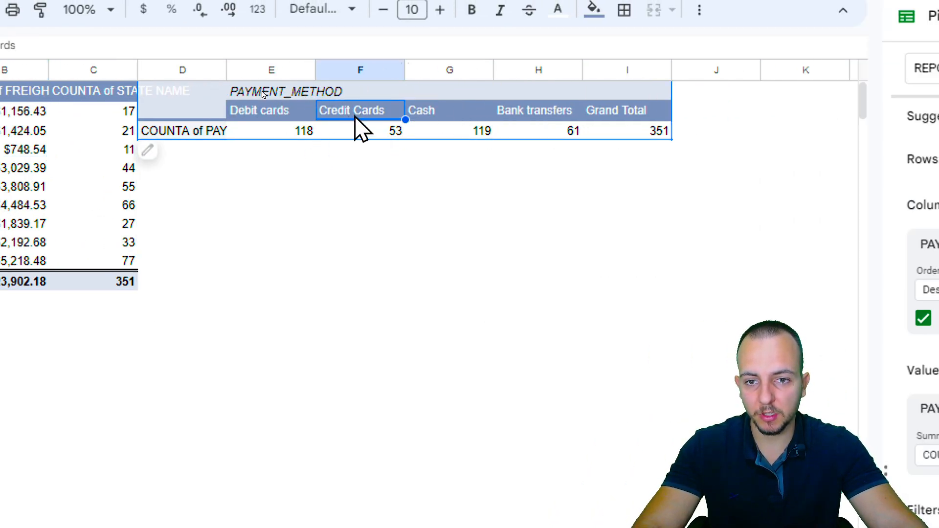
{"action": "left_click", "coordinate": [536, 115]}
{"action": "left_click", "coordinate": [430, 113]}
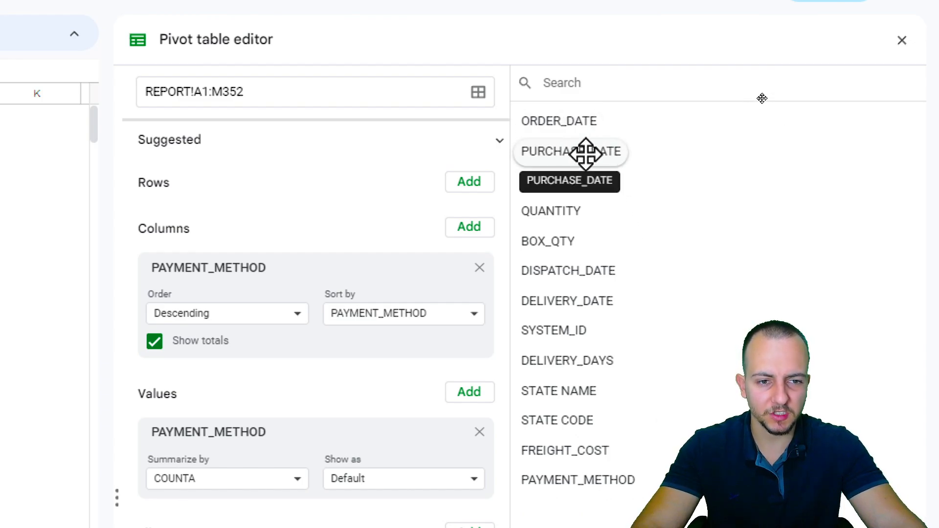
{"action": "left_click_drag", "start_coordinate": [541, 122], "coordinate": [175, 293]}
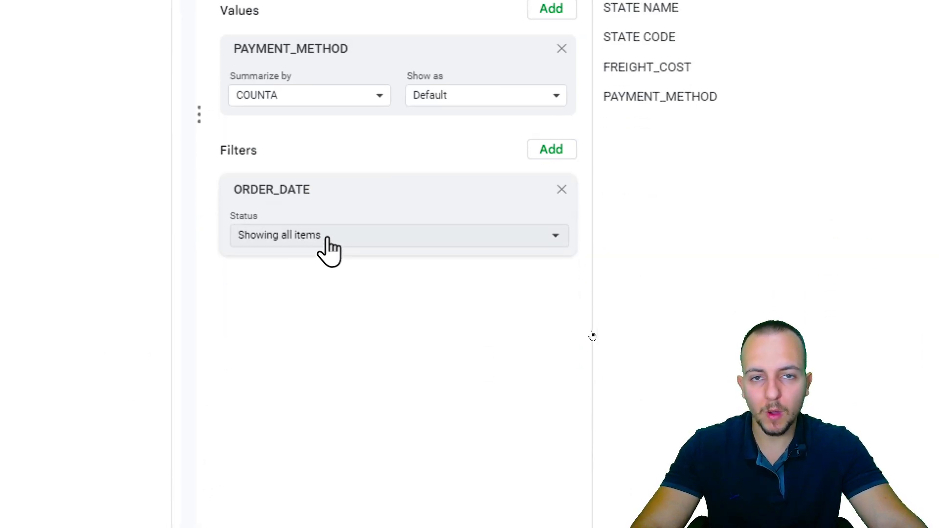
Step: Filter ORDER_DATE by values, clearing the full selection, searching for "01/", selecting all matching dates and applying the filter
{"action": "left_click", "coordinate": [353, 247]}
{"action": "left_click_drag", "start_coordinate": [456, 275], "coordinate": [464, 257]}
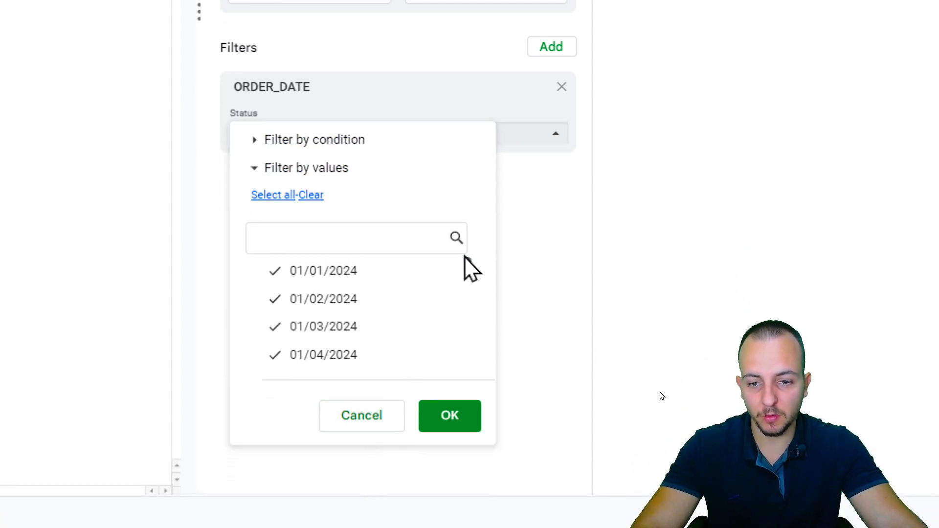
{"action": "left_click", "coordinate": [318, 196]}
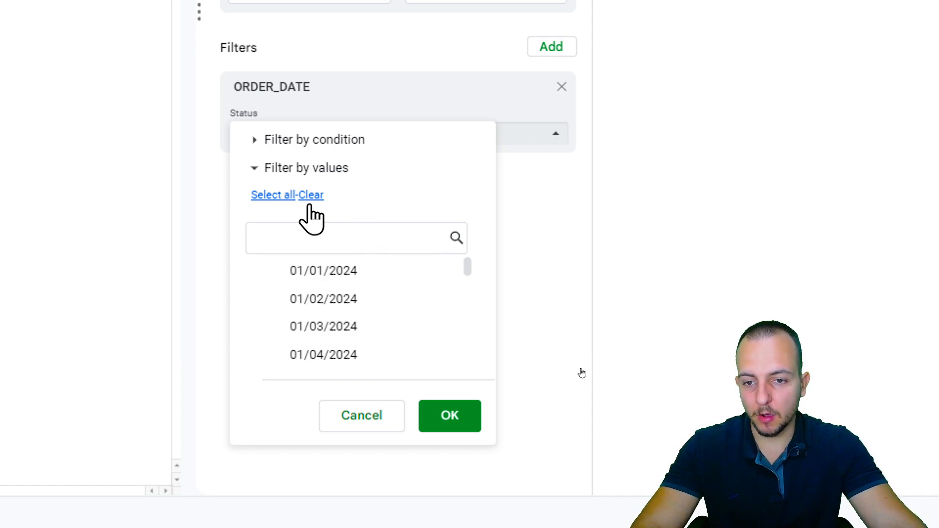
{"action": "left_click", "coordinate": [298, 232]}
{"action": "type", "text": "01"}
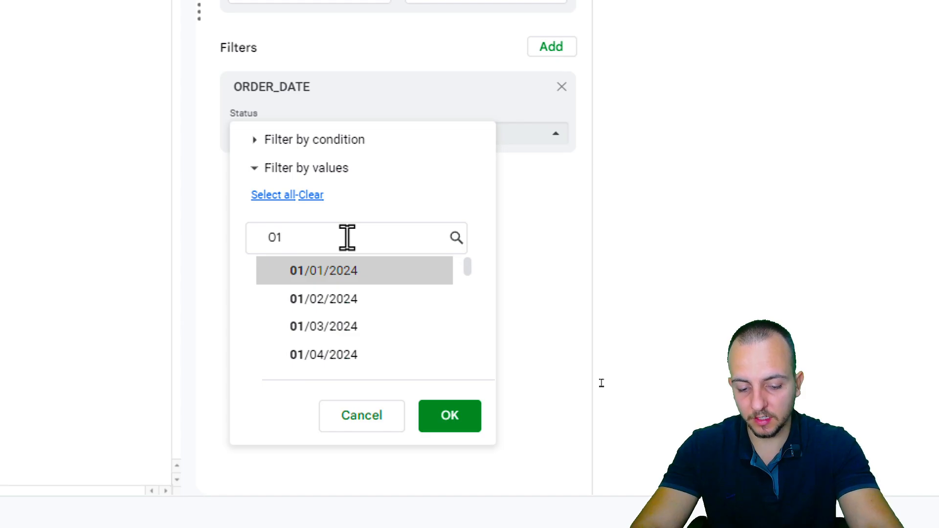
{"action": "type", "text": "/"}
{"action": "left_click", "coordinate": [265, 198]}
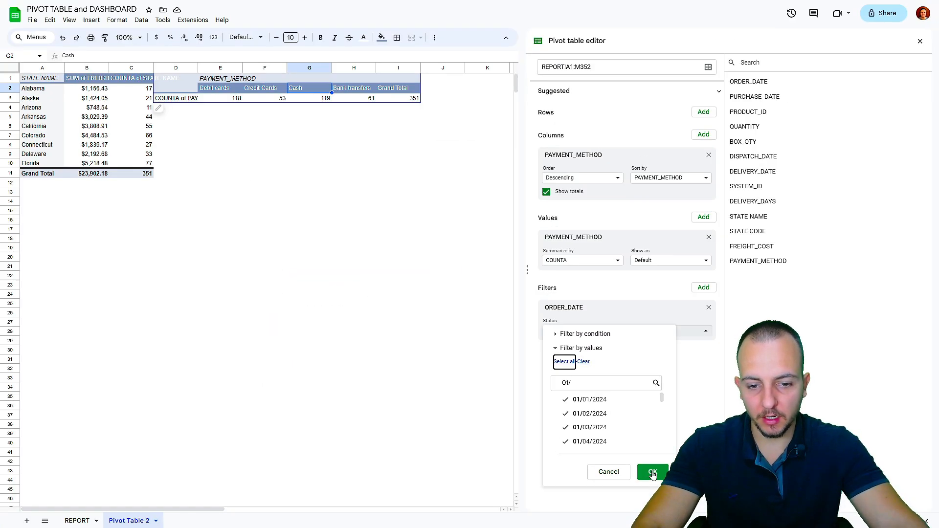
{"action": "left_click", "coordinate": [653, 473]}
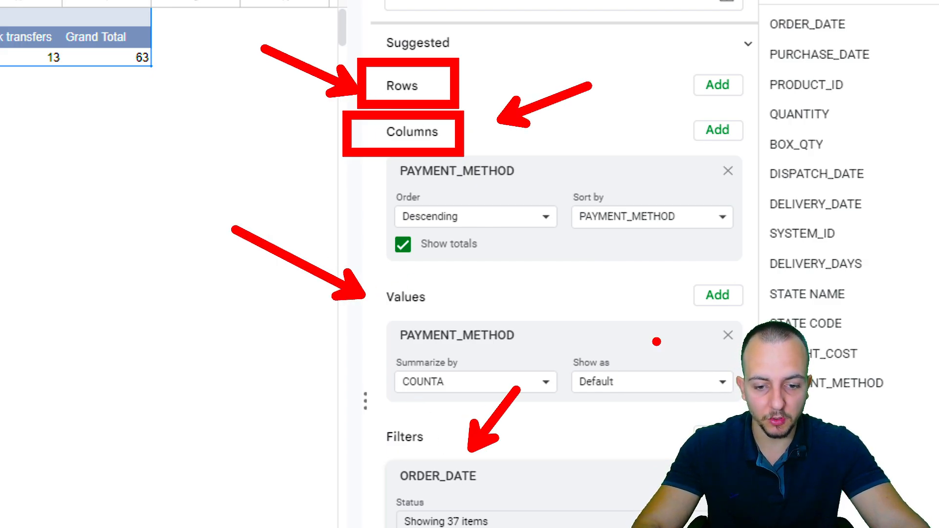
Step: Return to the REPORT sheet containing the source order data
{"action": "key", "text": "Escape"}
{"action": "key", "text": "Escape"}
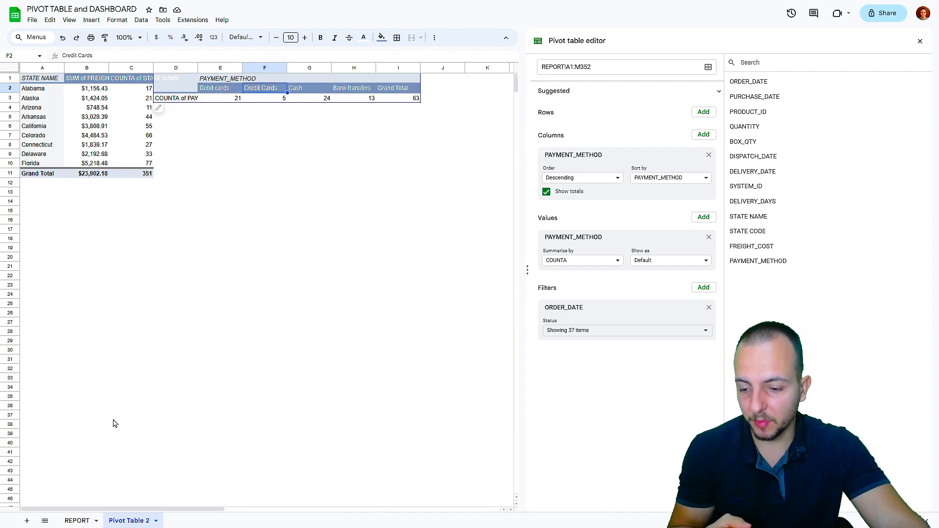
{"action": "left_click", "coordinate": [77, 520]}
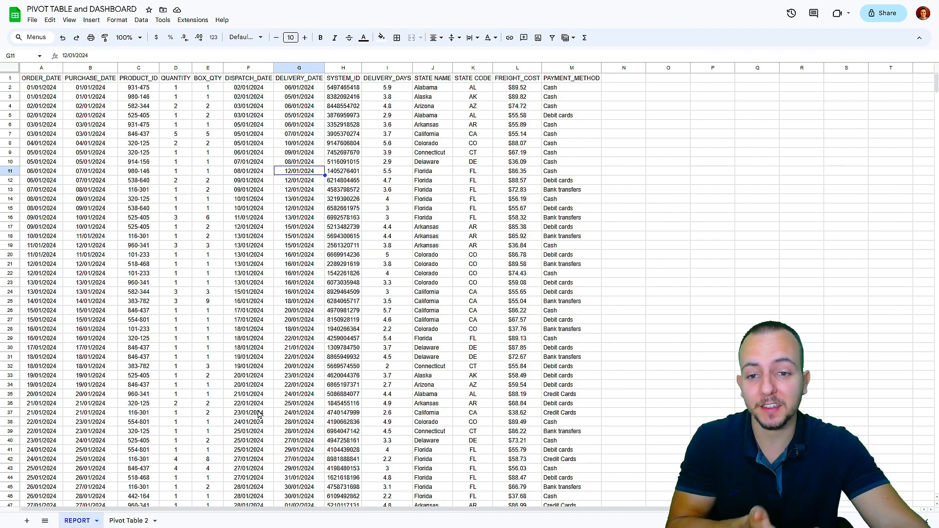